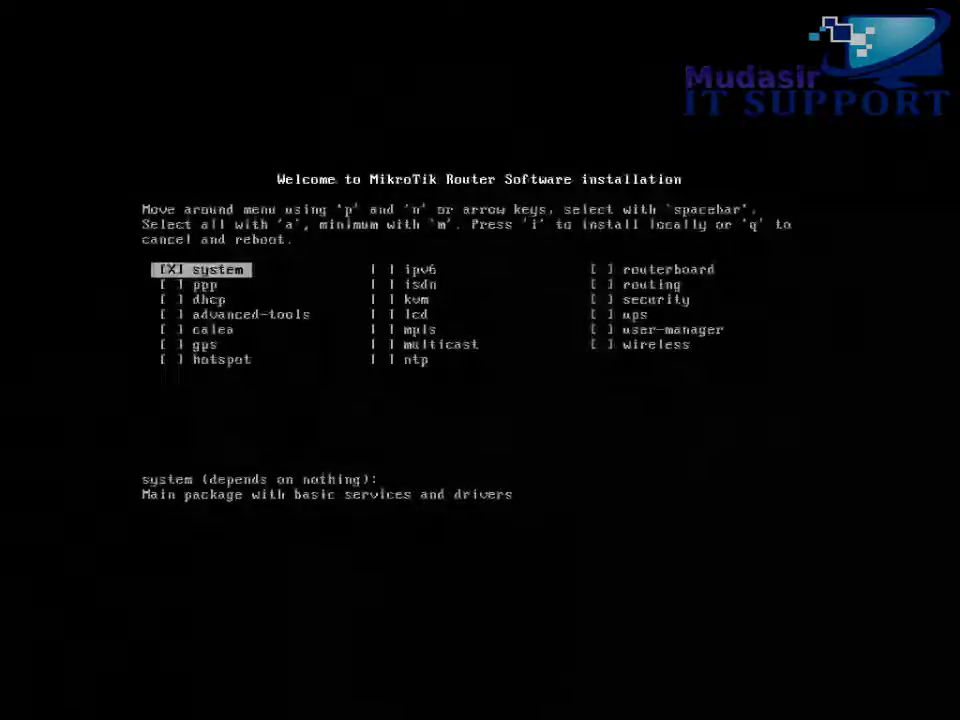
Mark every installer package, start installing, and keep the old configuration
key("a")
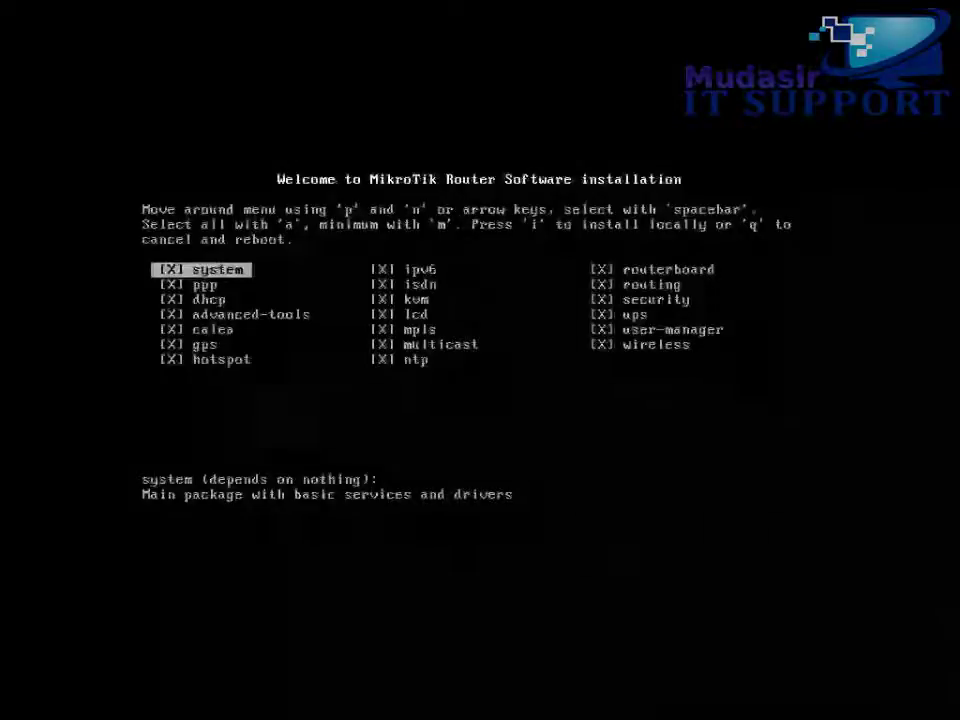
key("i")
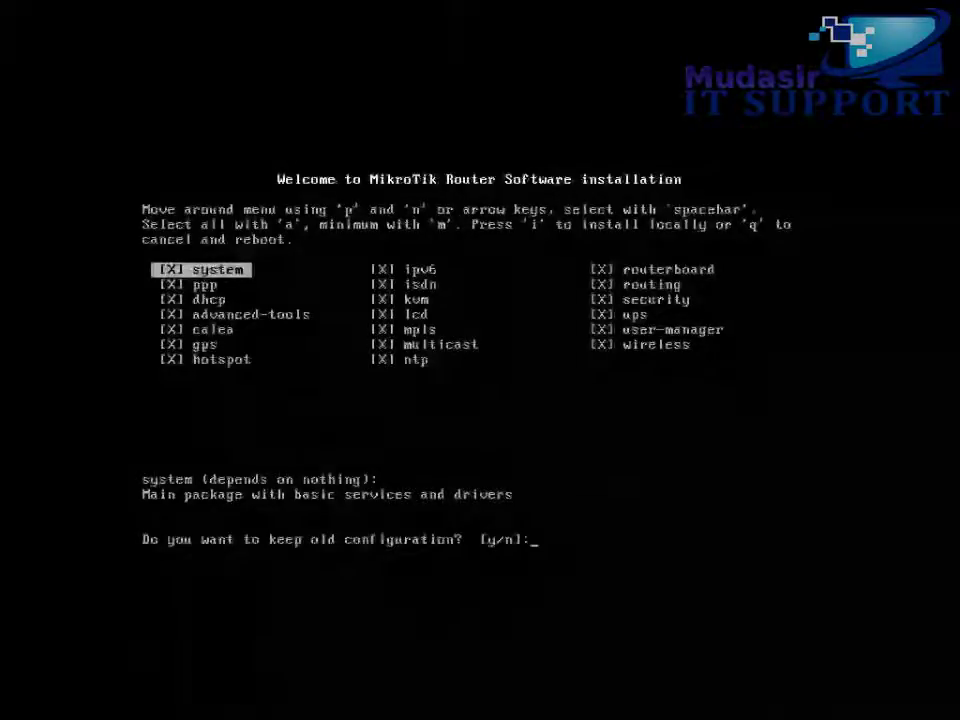
key("y")
key("y")
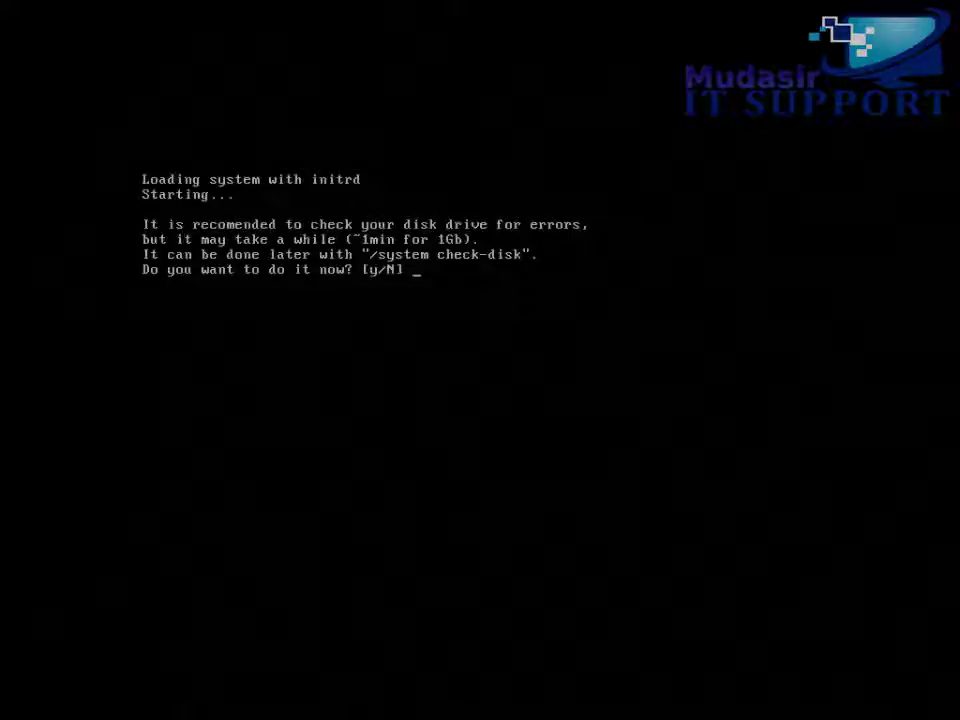
Accept the disk check with Y so RouterOS 5.20 boots to the login prompt
type("Y")
key("Return")
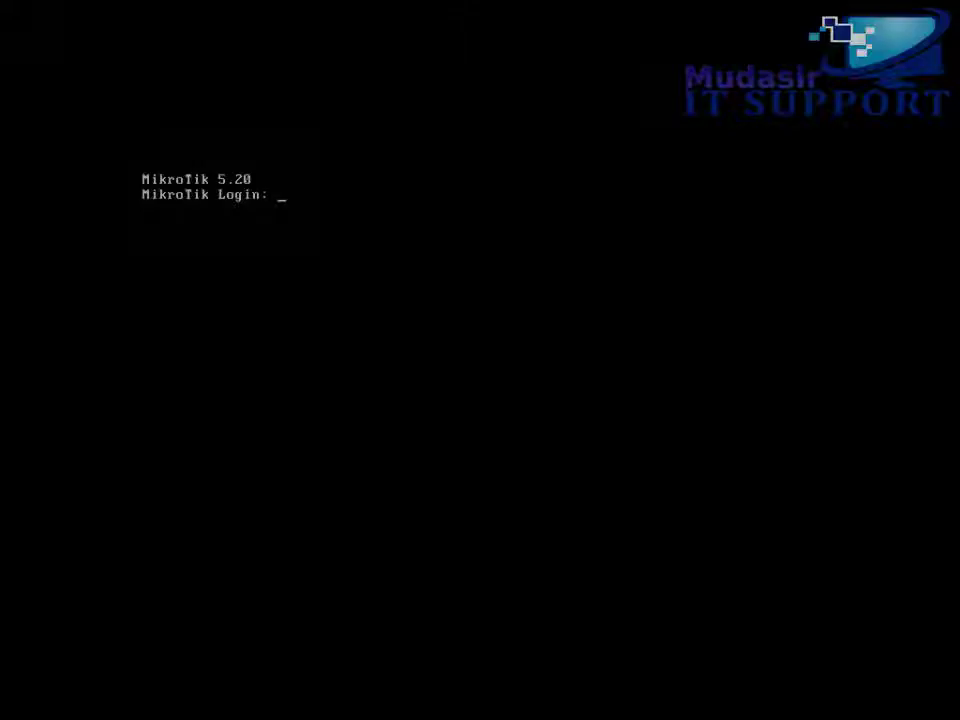
Log in as admin with an empty password and run system resource print
type("admin")
key("Return")
key("Return")
key("Return")
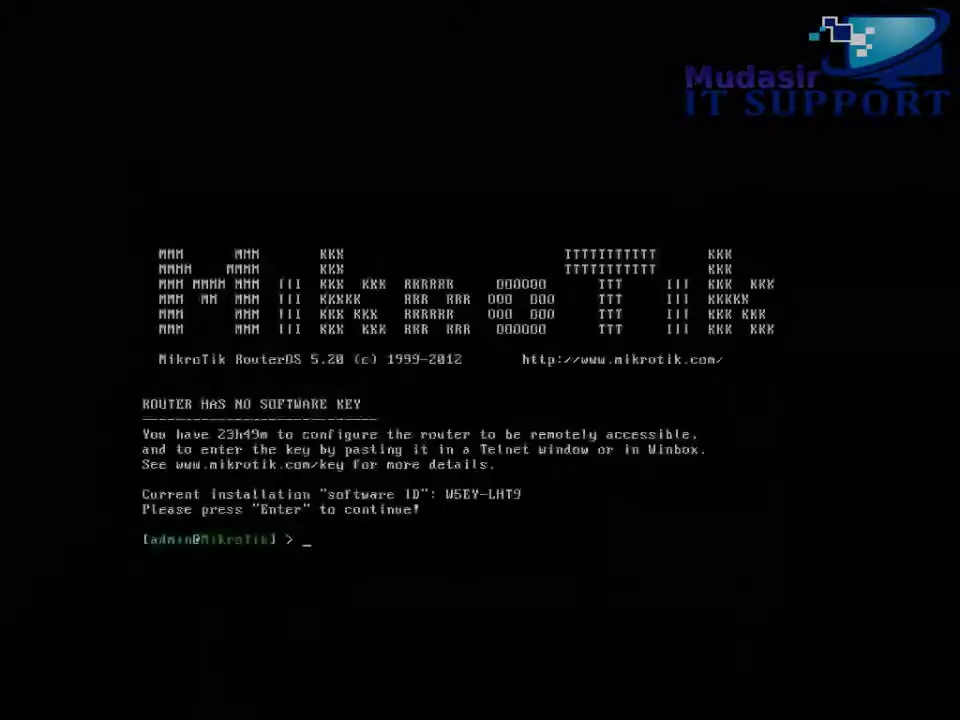
type("system ")
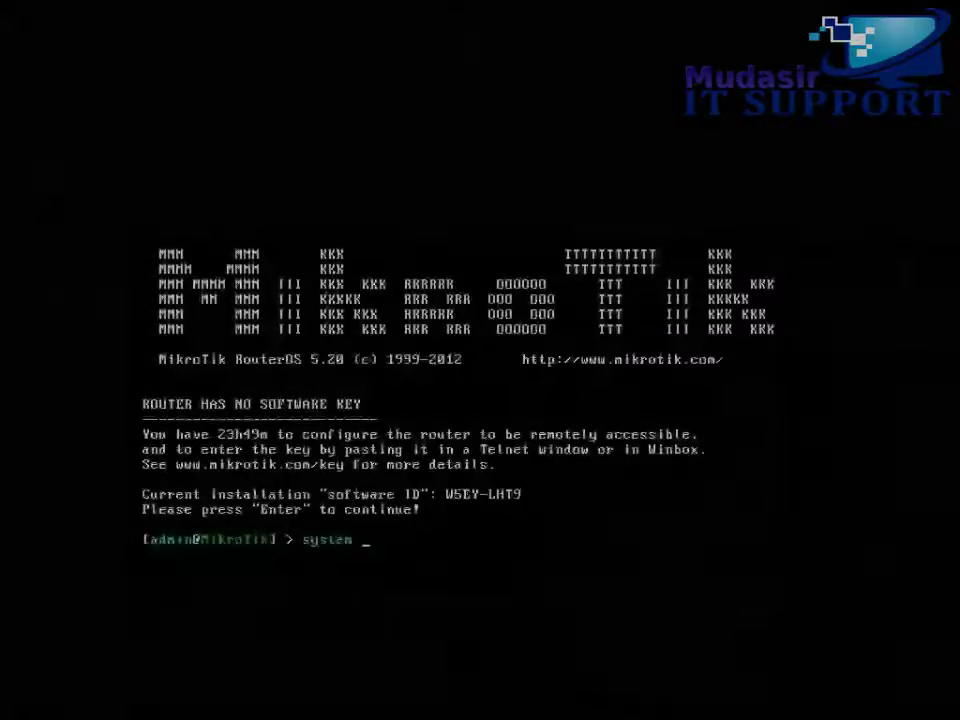
type("res")
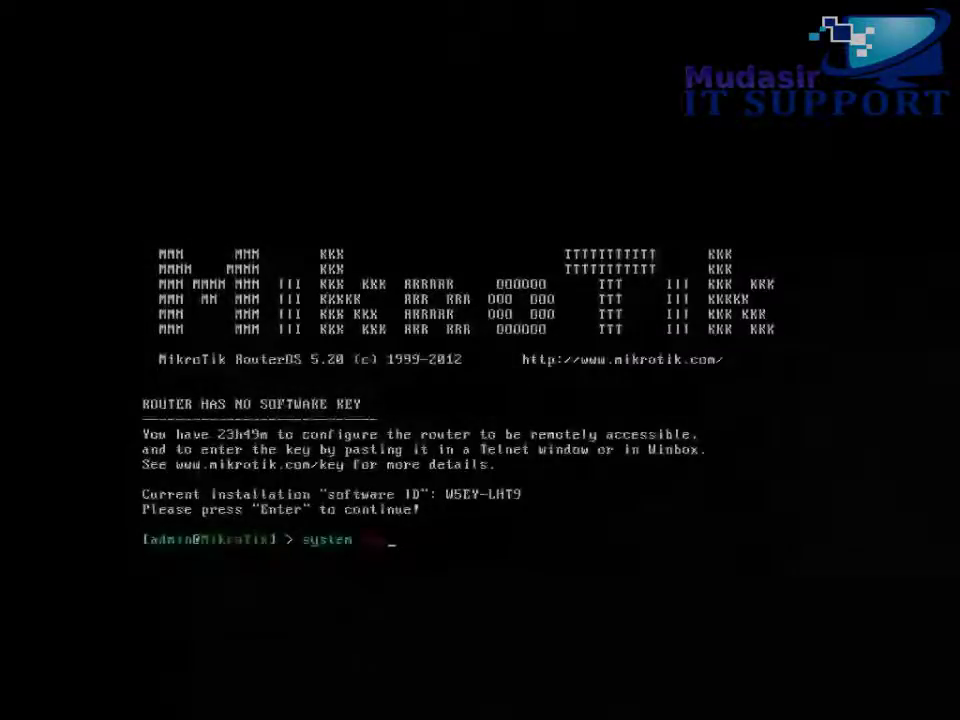
type("ource mo")
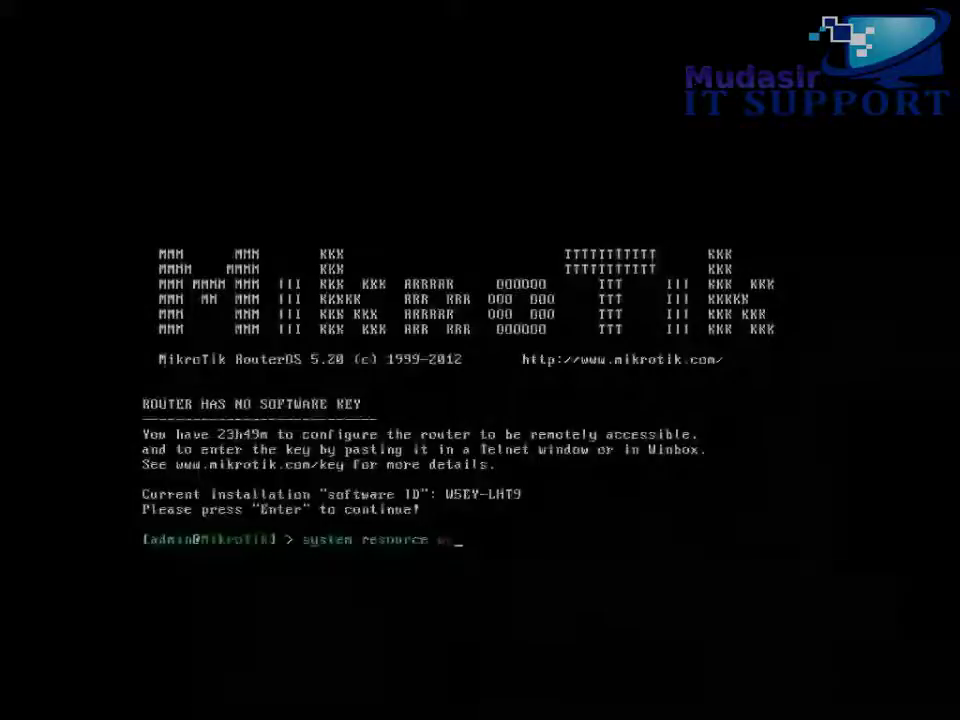
type("int")
key("Return")
key("Return")
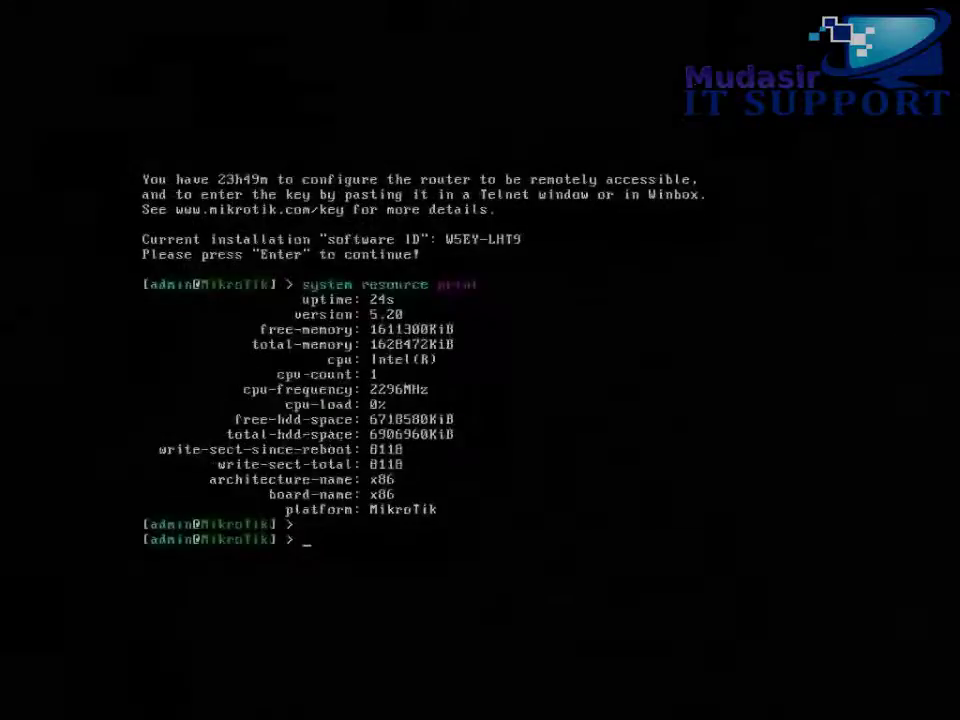
key("Return")
key("Return")
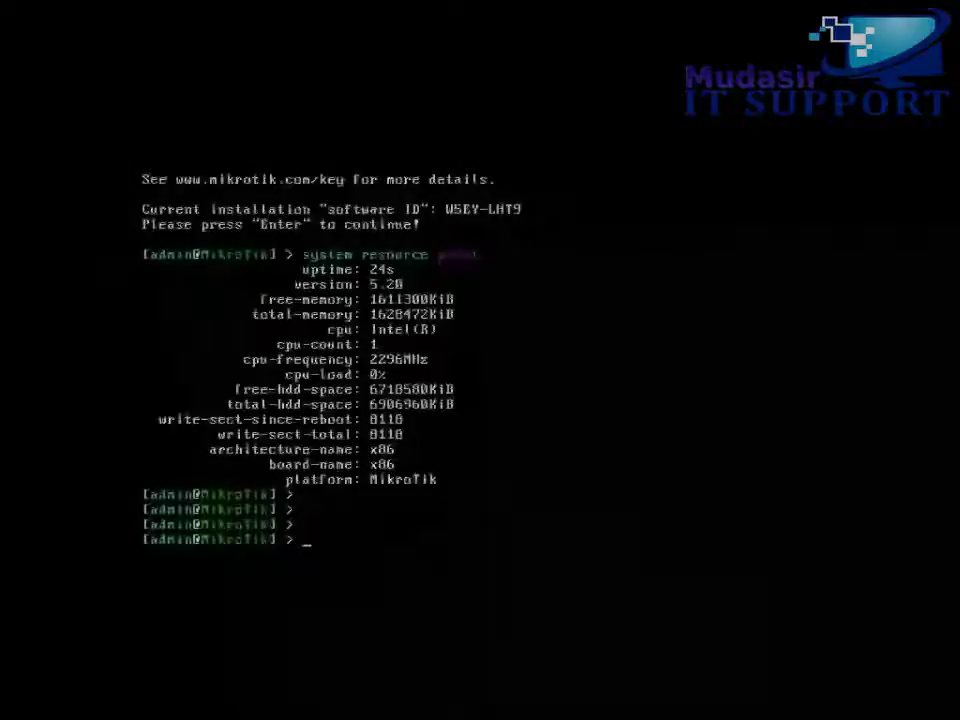
Change the admin password from blank to a new six-character password and confirm it
type("system admin password")
key("Return")
type("password")
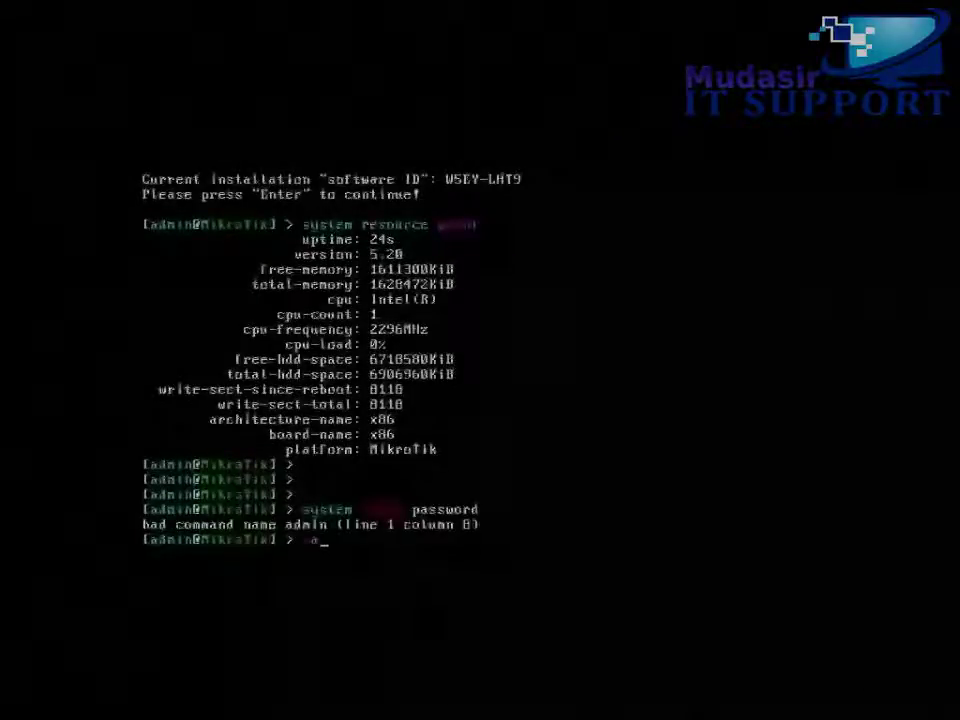
key("Return")
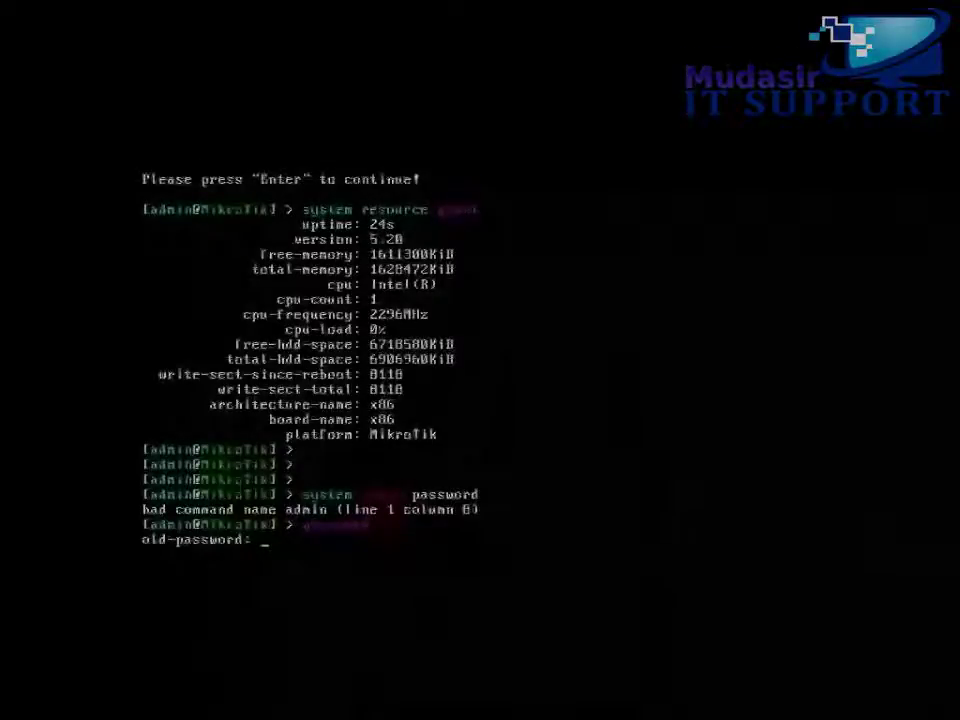
key("Return")
type("******")
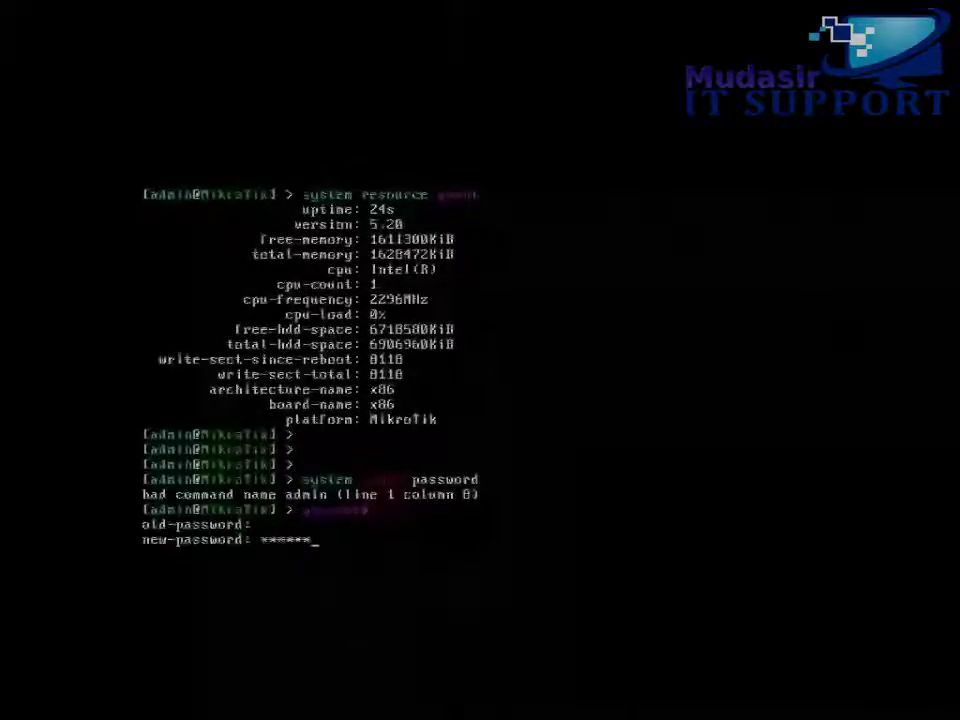
key("Return")
type("*****")
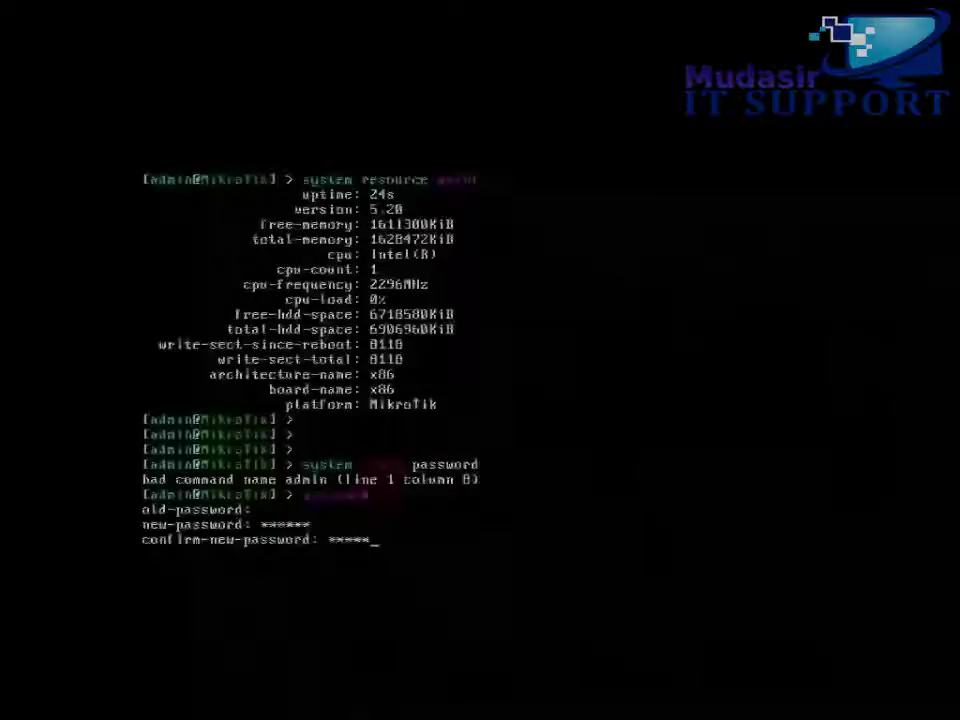
type("*")
key("Return")
key("Return")
key("Return")
key("Return")
key("Return")
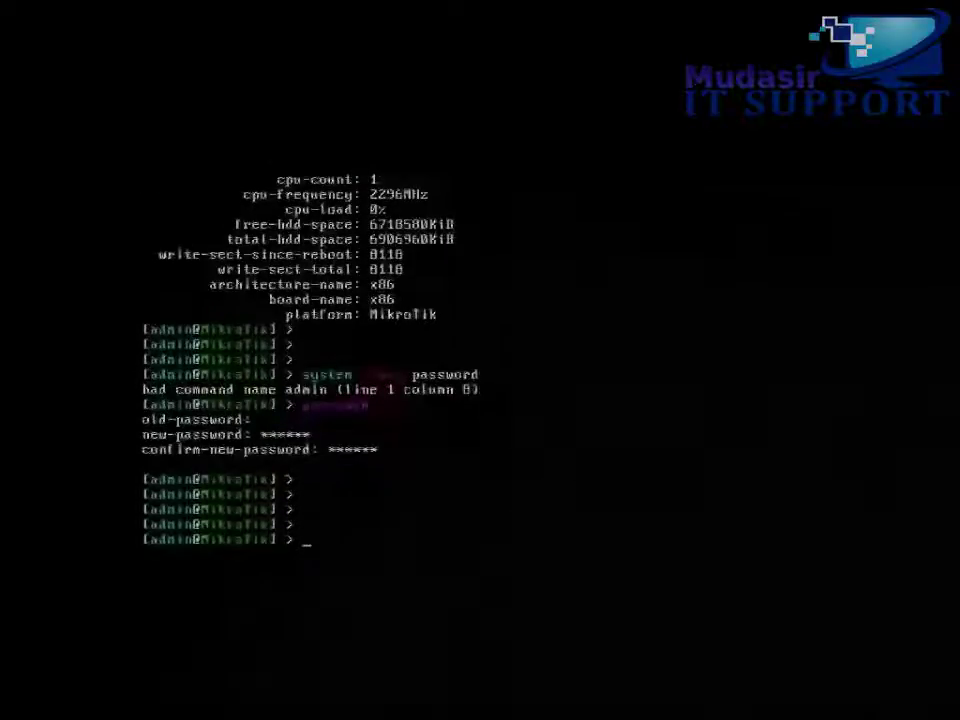
type("system ")
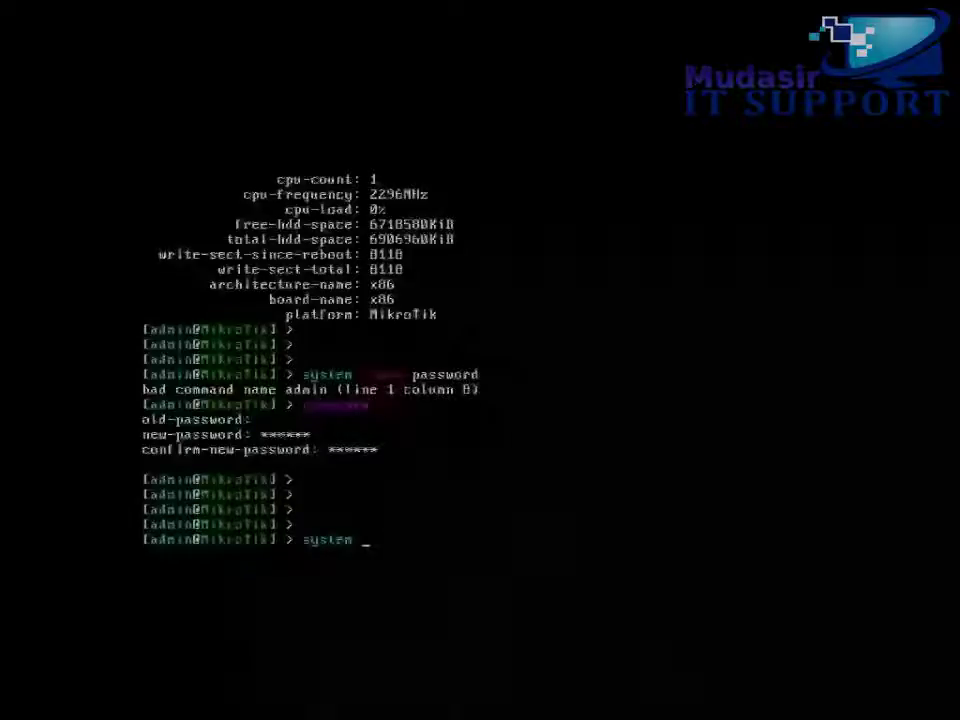
type("identity ")
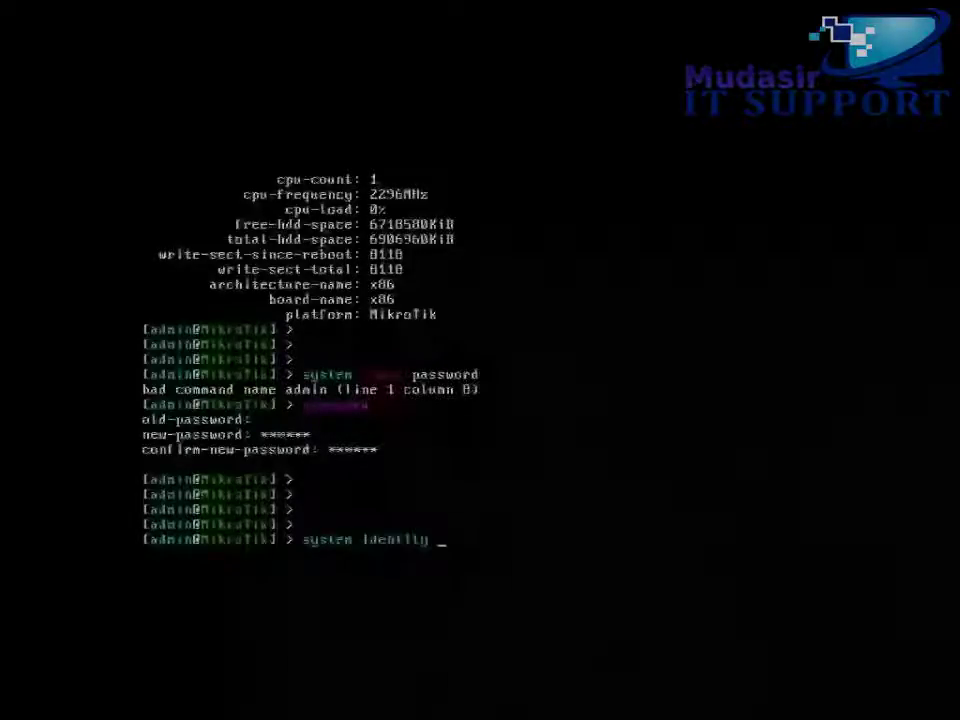
type("set name=")
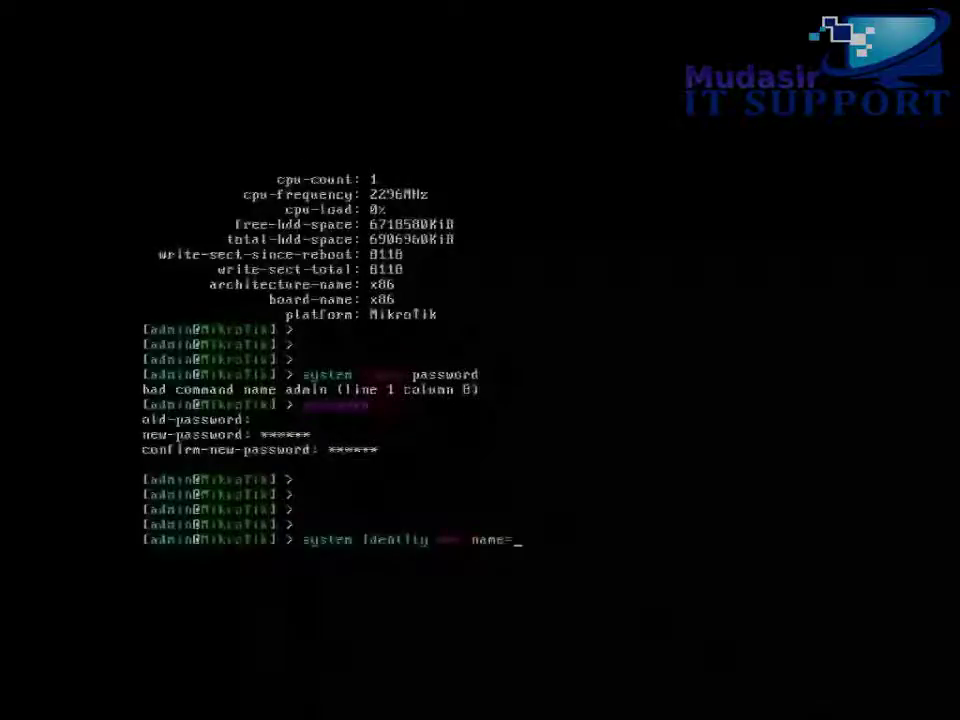
type("myrou")
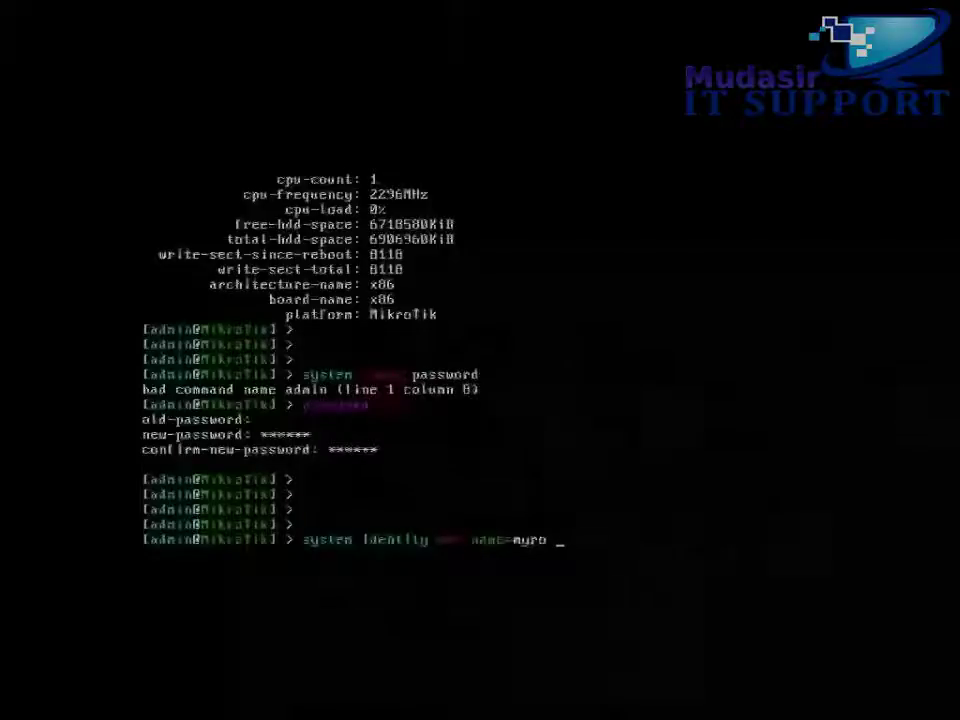
Set the router identity name to myrouter so the prompt shows it
key("BackSpace")
key("BackSpace")
key("BackSpace")
key("BackSpace")
key("BackSpace")
type("myrouter")
key("Return")
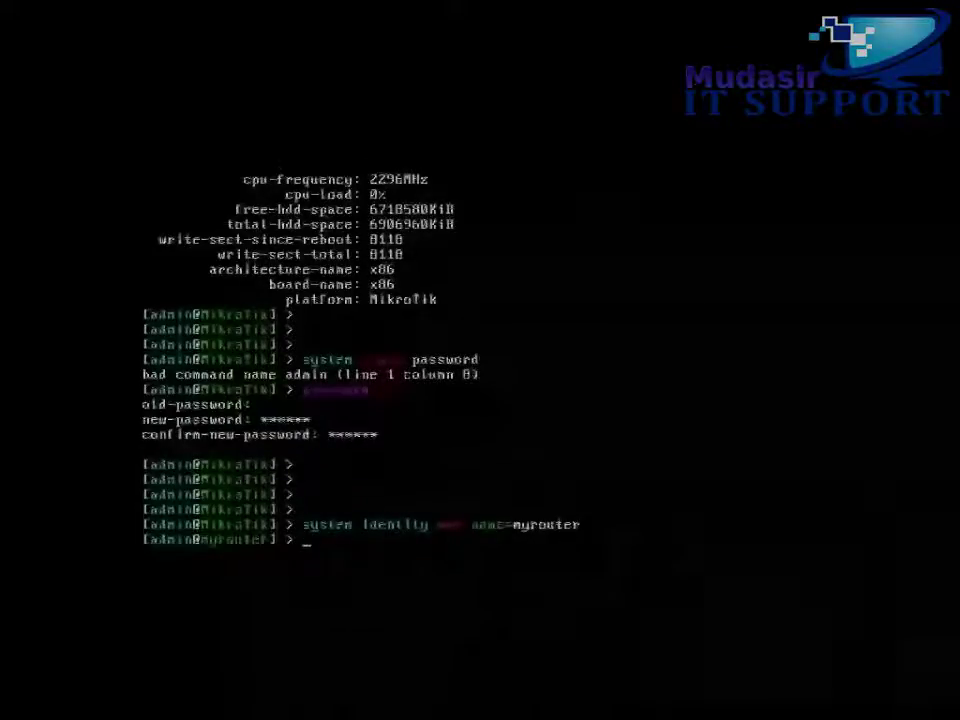
key("Return")
key("Return")
key("Return")
key("Return")
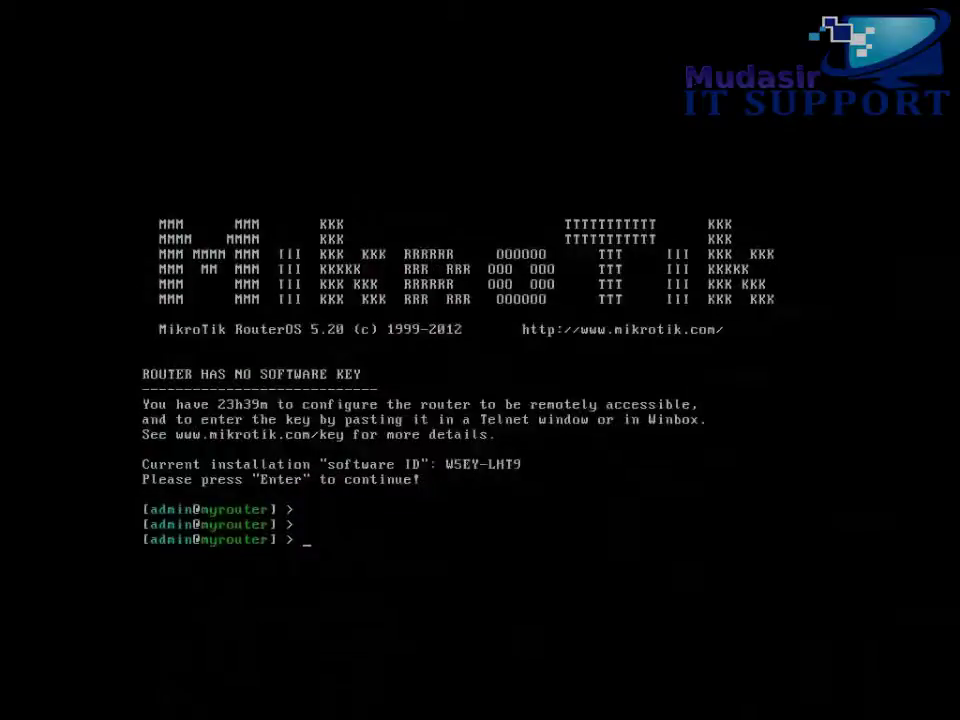
key("Return")
key("Return")
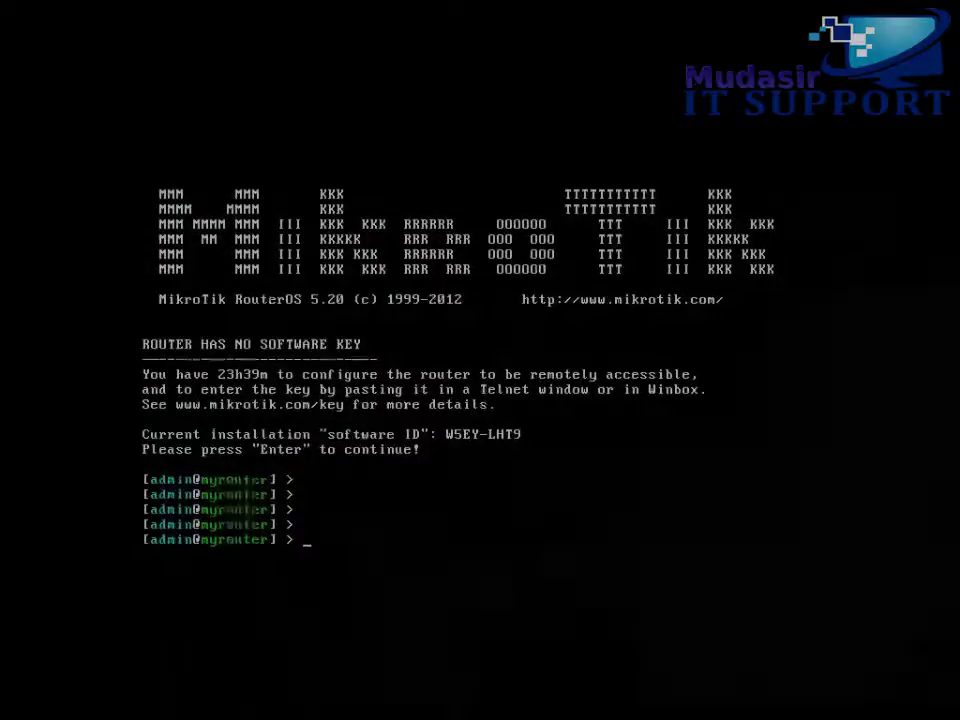
Move the SSH service to port 65 under /ip service and print the service list
type("ip ser")
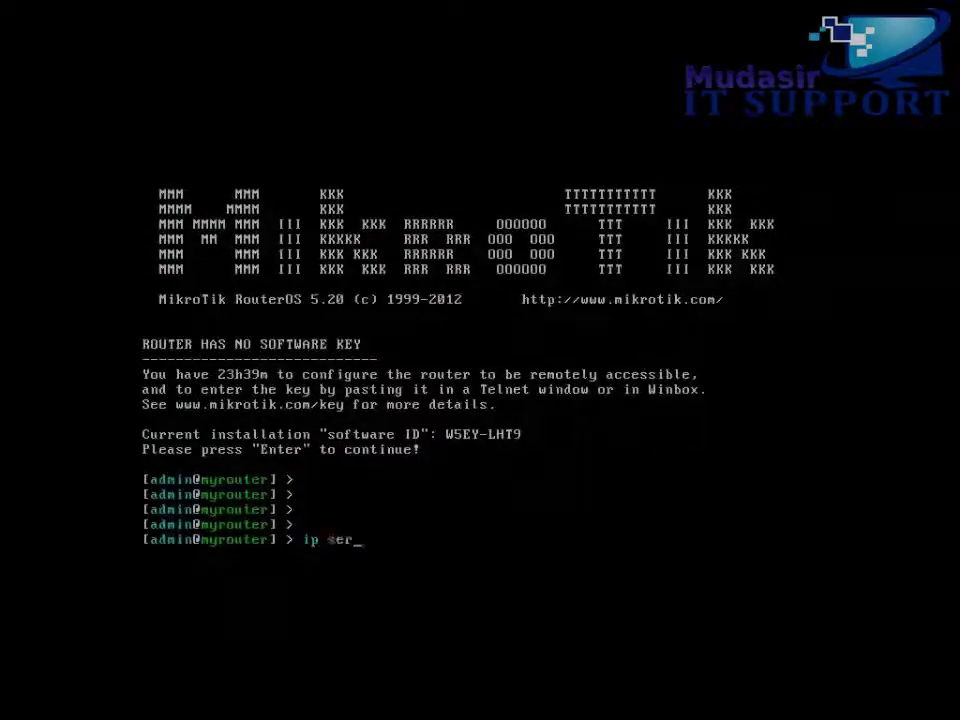
key("Tab")
key("Return")
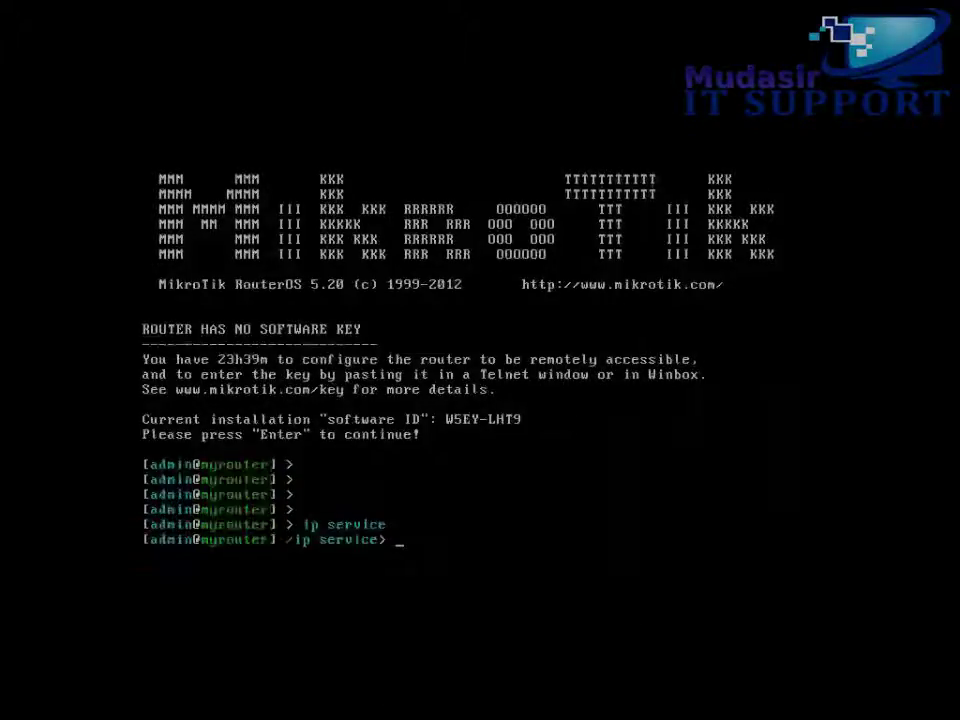
type("set ")
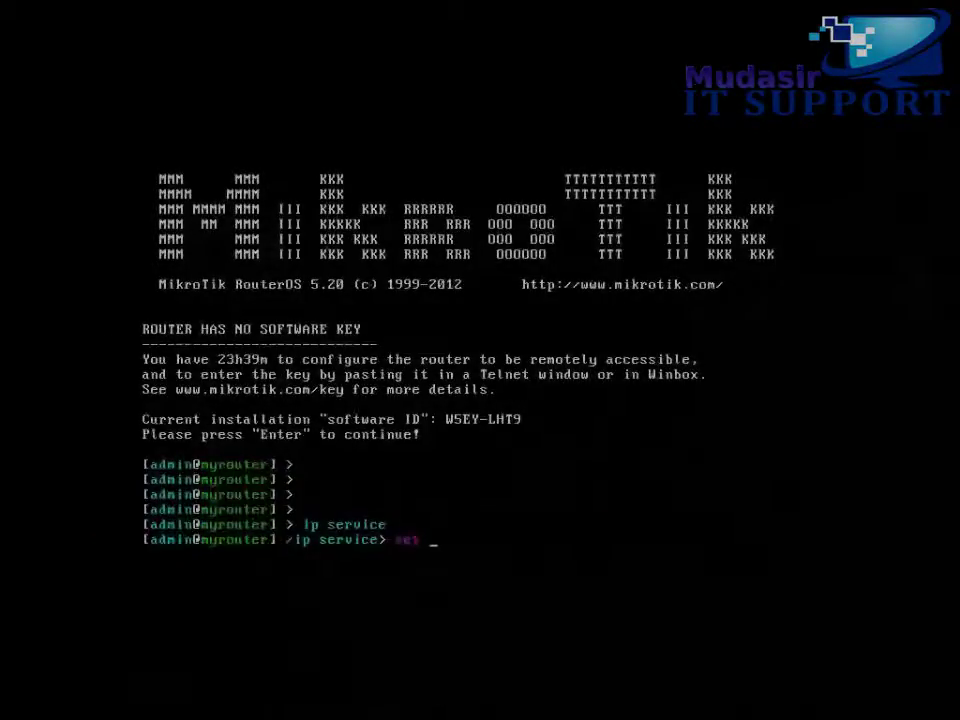
type("ss")
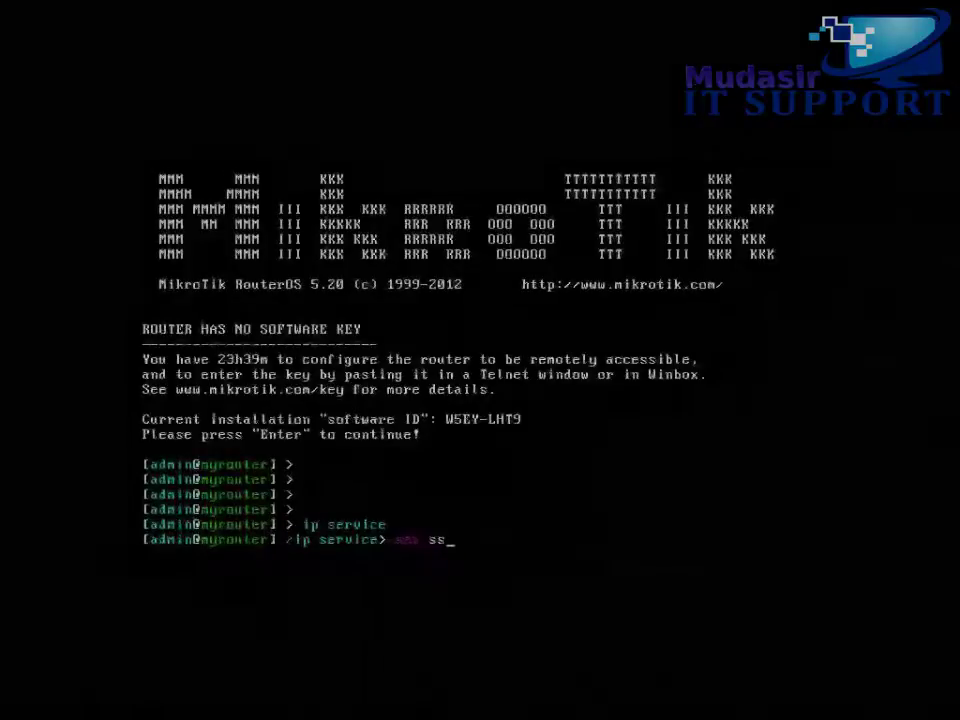
type("h port=")
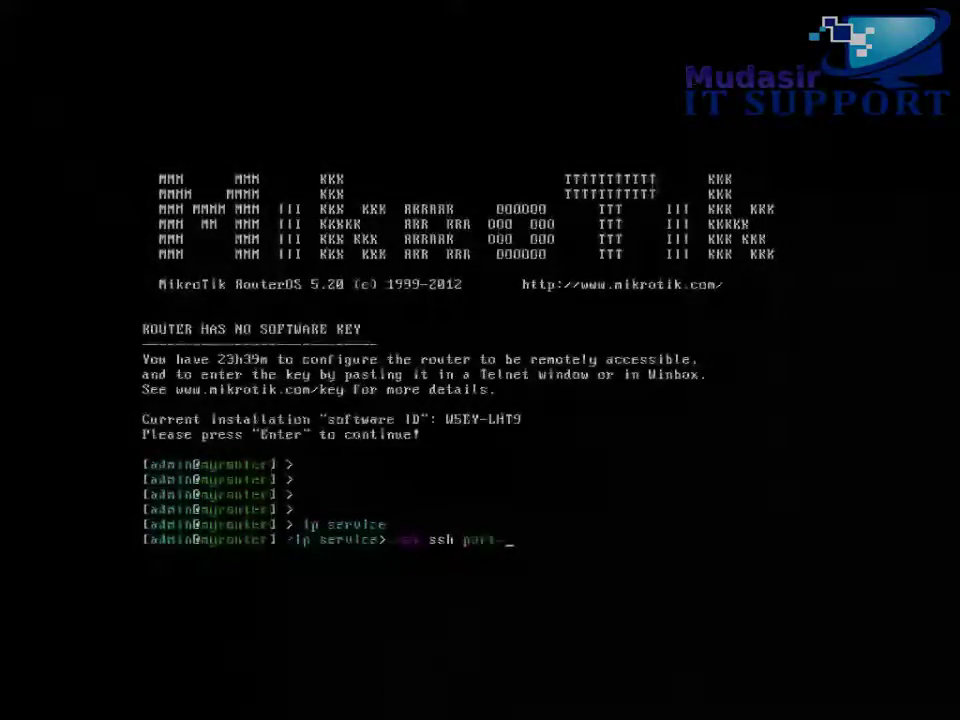
type("65")
key("Return")
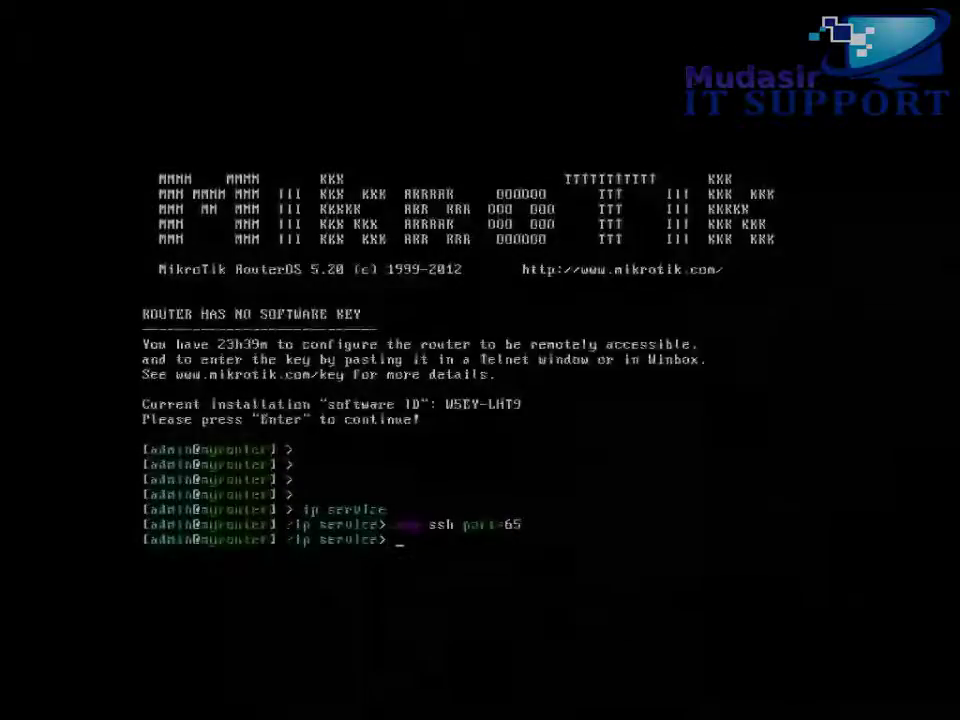
type("print")
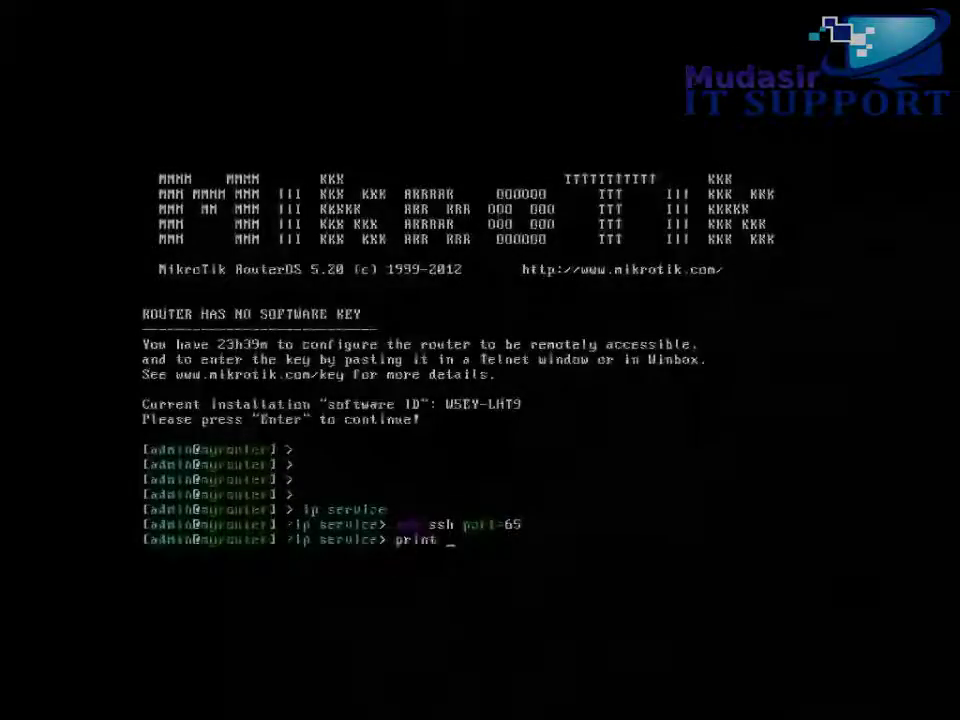
key("Return")
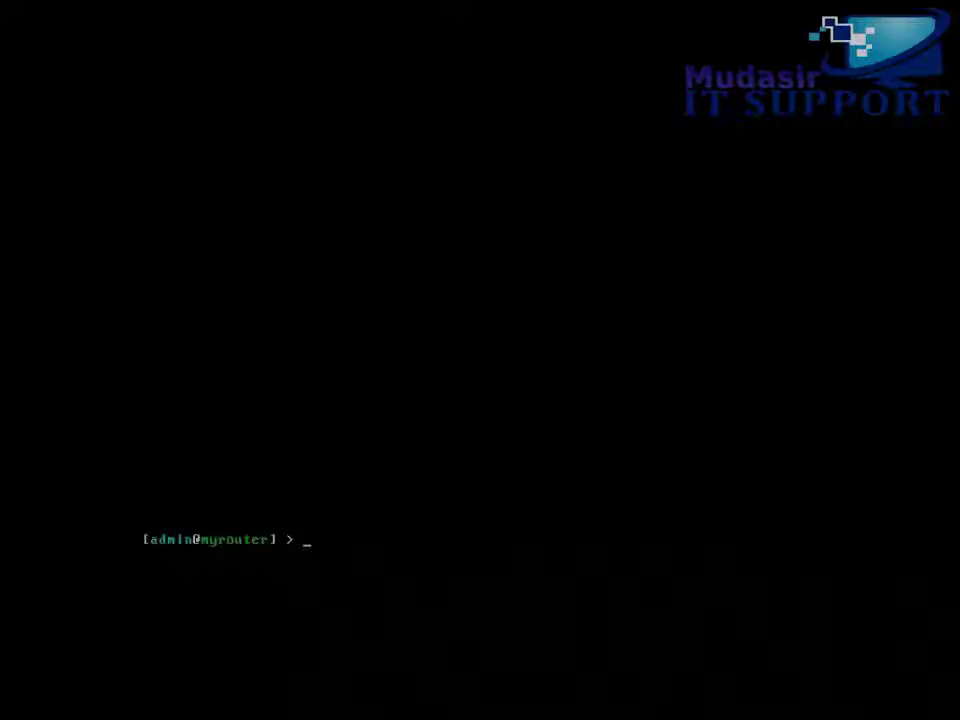
type("inte")
key("Tab")
Rename interface 0 (ether1) to WAN and interface 1 (ether2) to LAN, printing before and after
key("Return")
type("print")
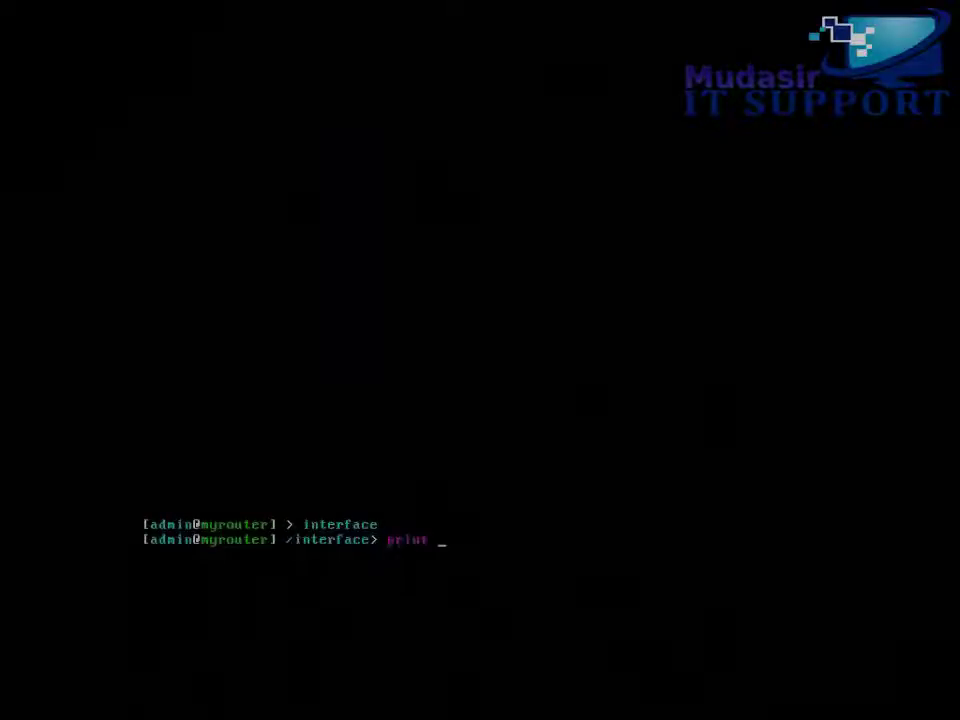
key("Return")
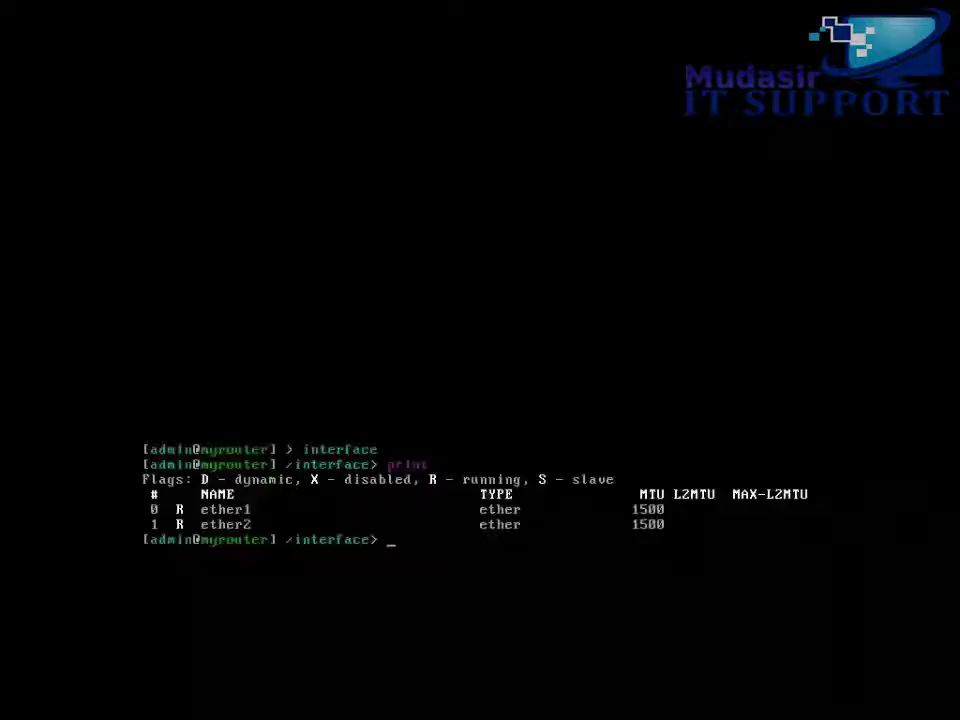
type("set 0 name=")
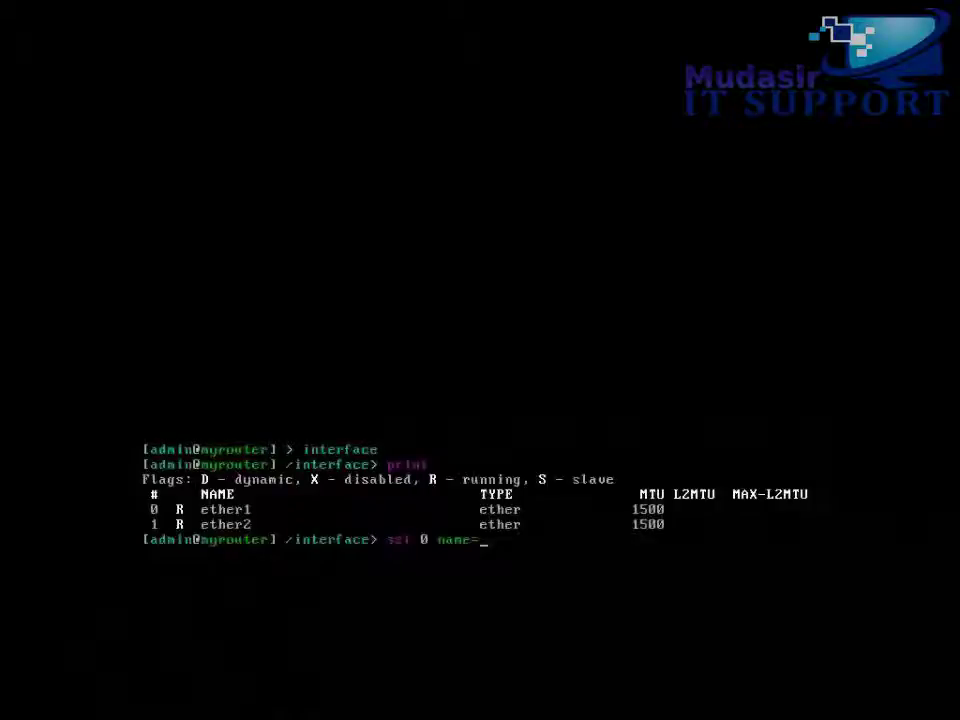
type("WAN")
key("Return")
type("set ")
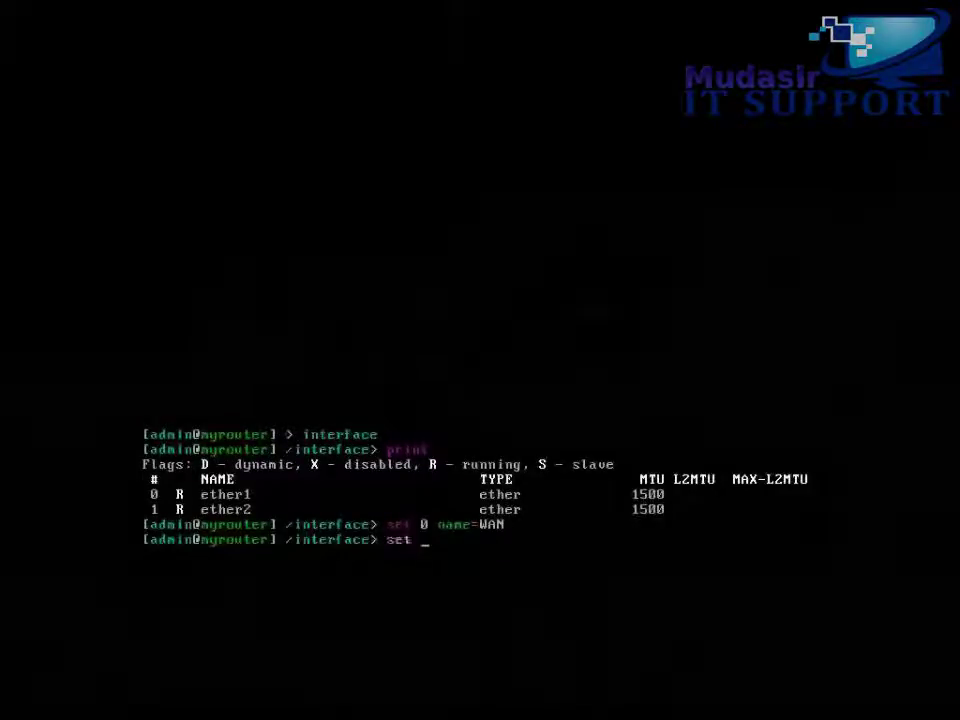
type("1 name=LAN")
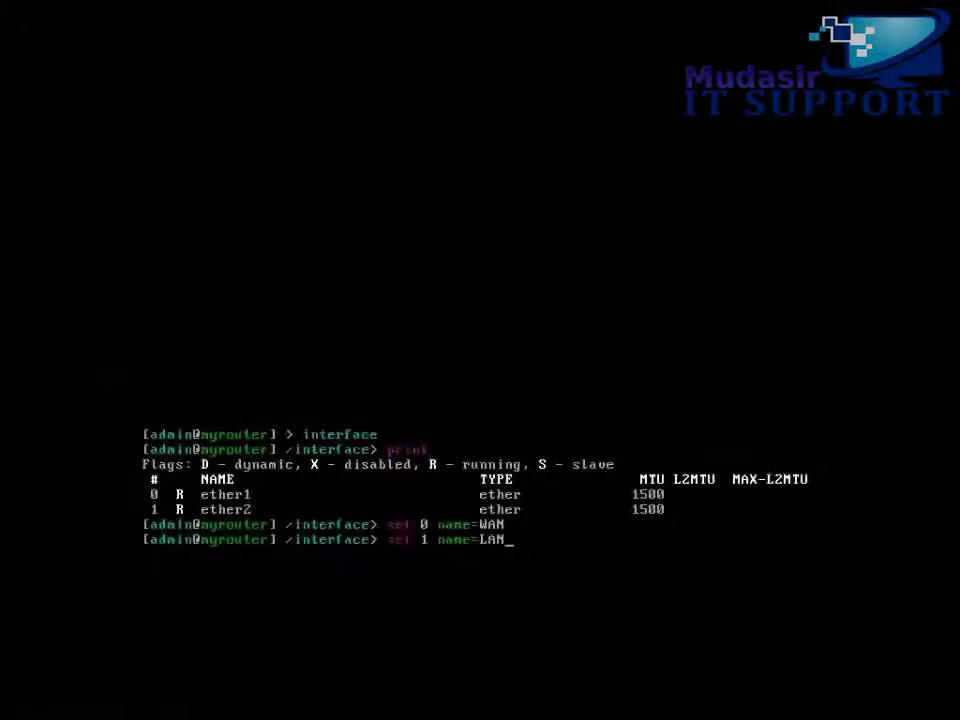
key("Return")
key("Return")
key("Return")
type("print")
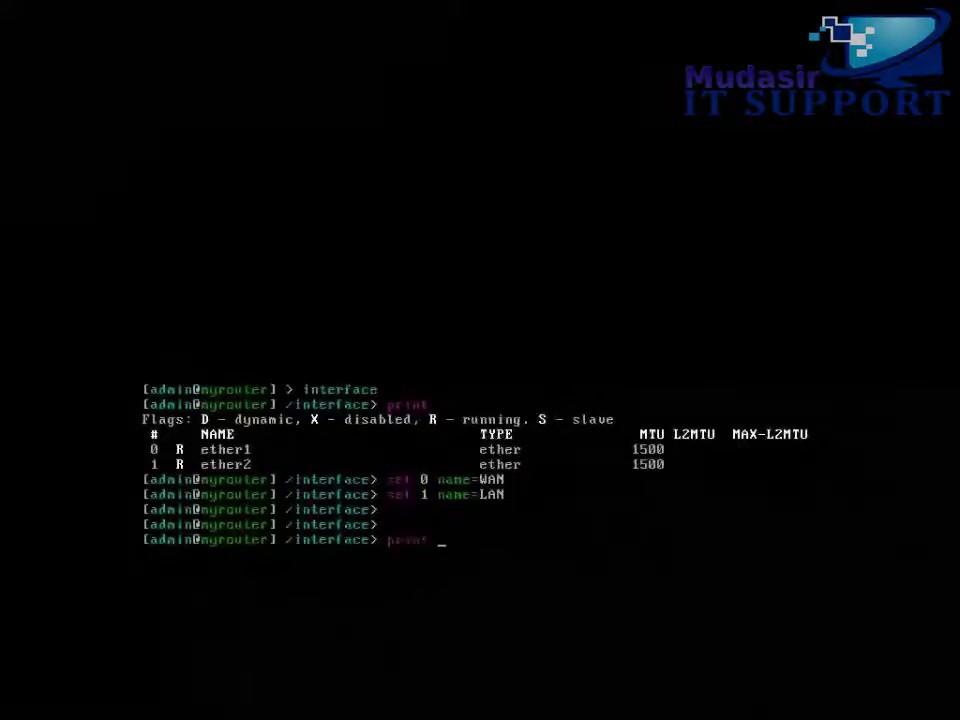
key("Return")
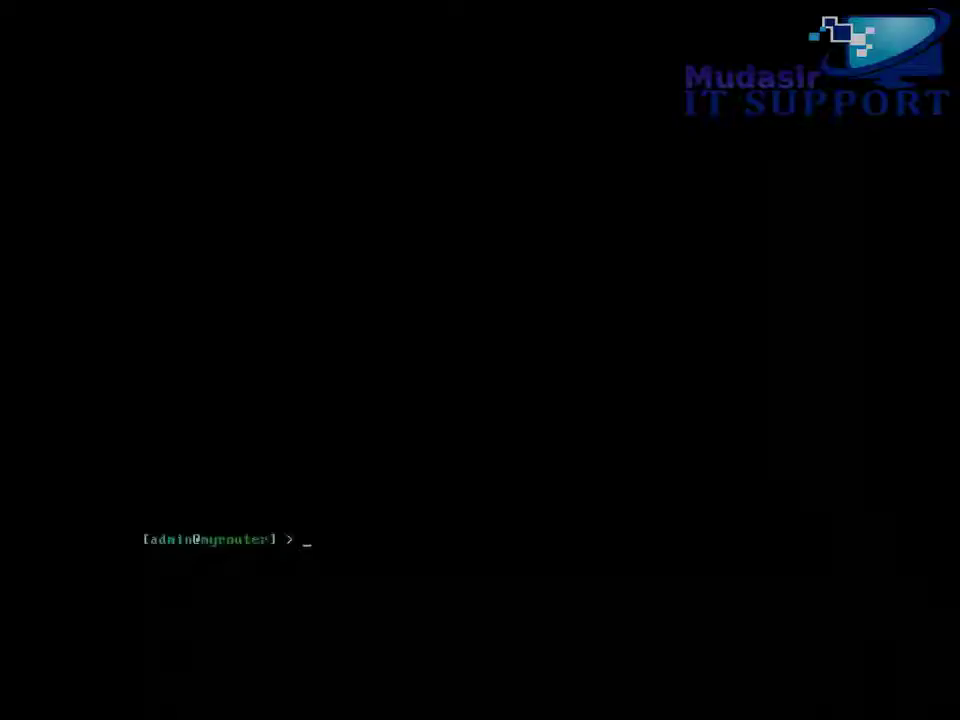
Add 119.15.153.240 netmask 255.255.255.192 on WAN with comment 'IP to the WAN'
type("ip address ")
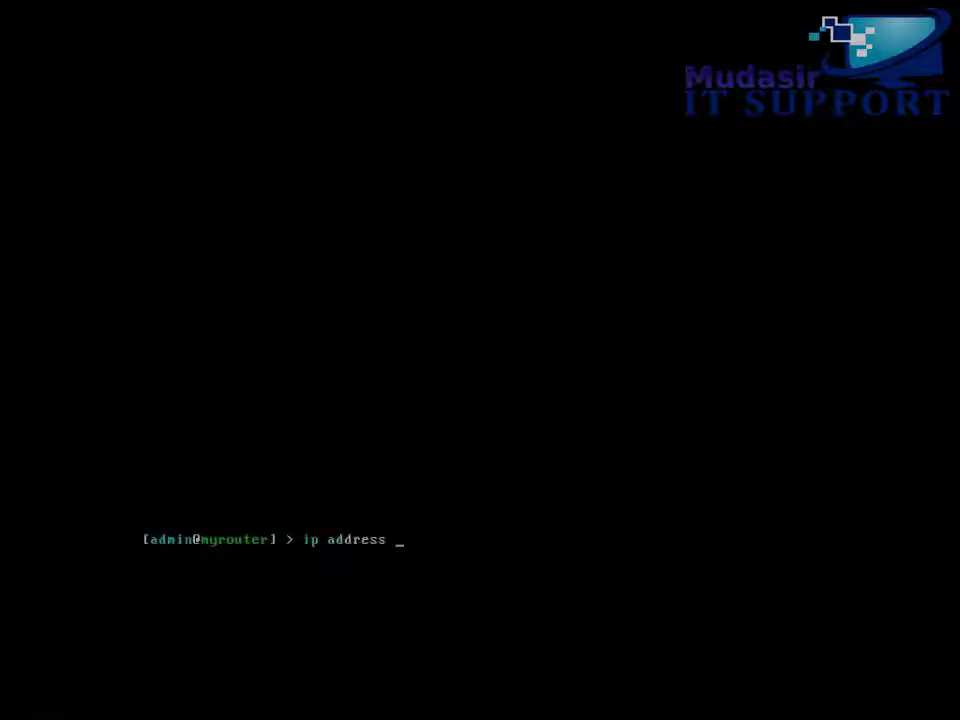
type("add add")
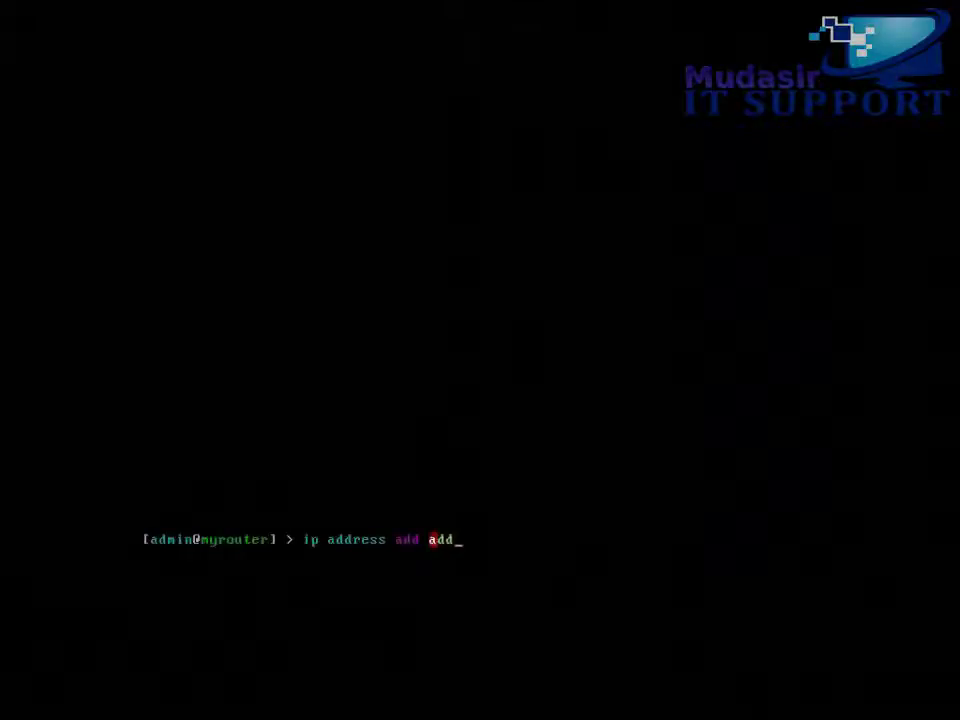
key("Tab")
type("11")
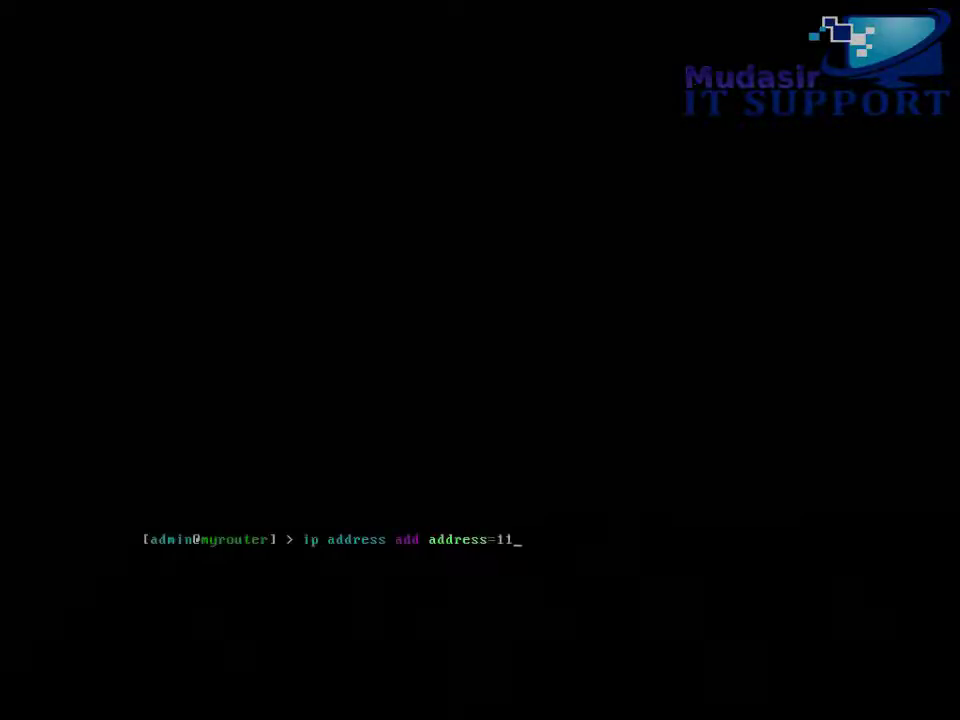
type("9.15.153.240 netmask=")
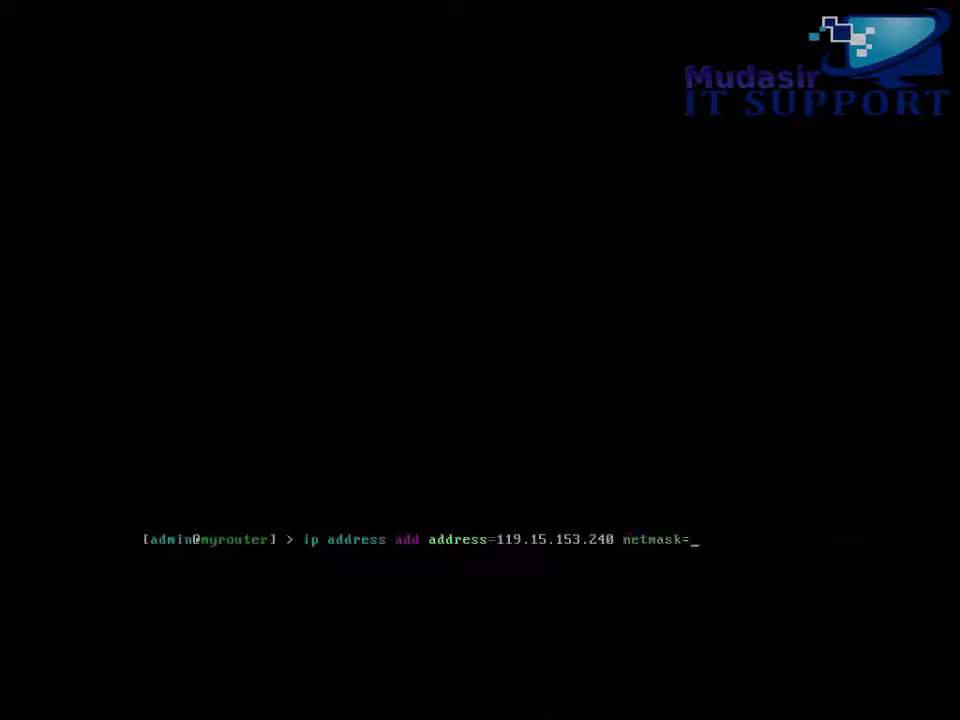
type("255.255.255.1")
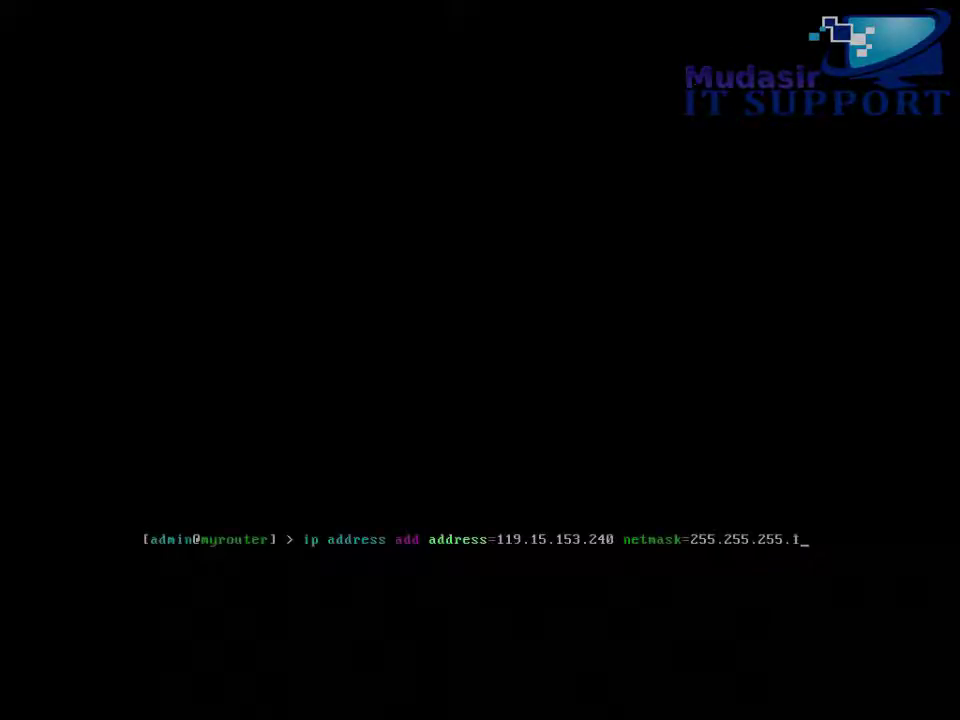
type("92")
key("Return")
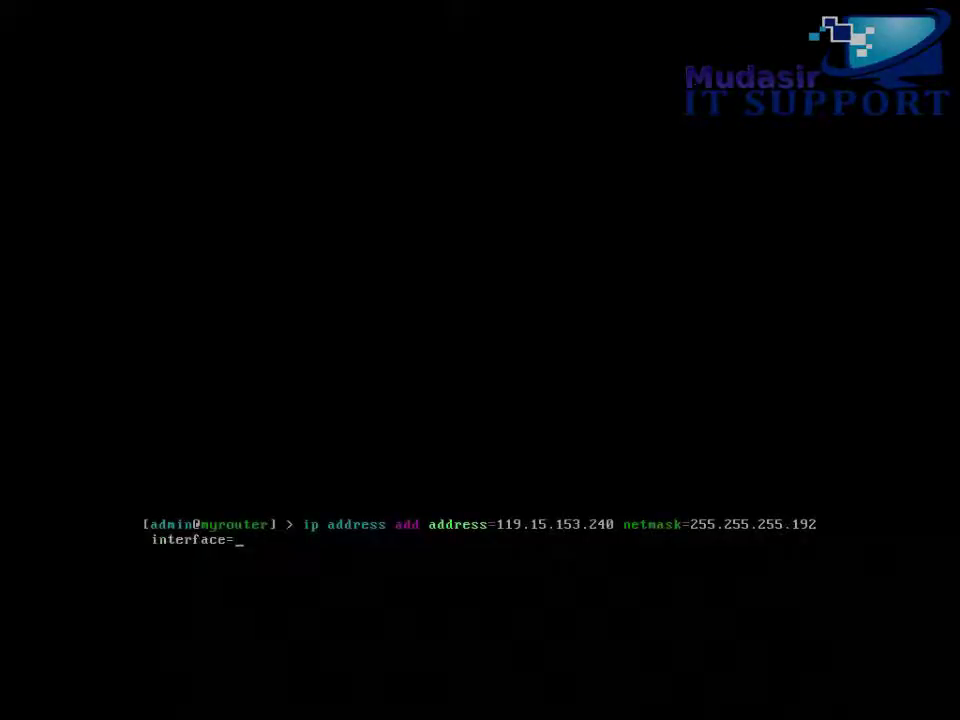
type("WAN comment=")
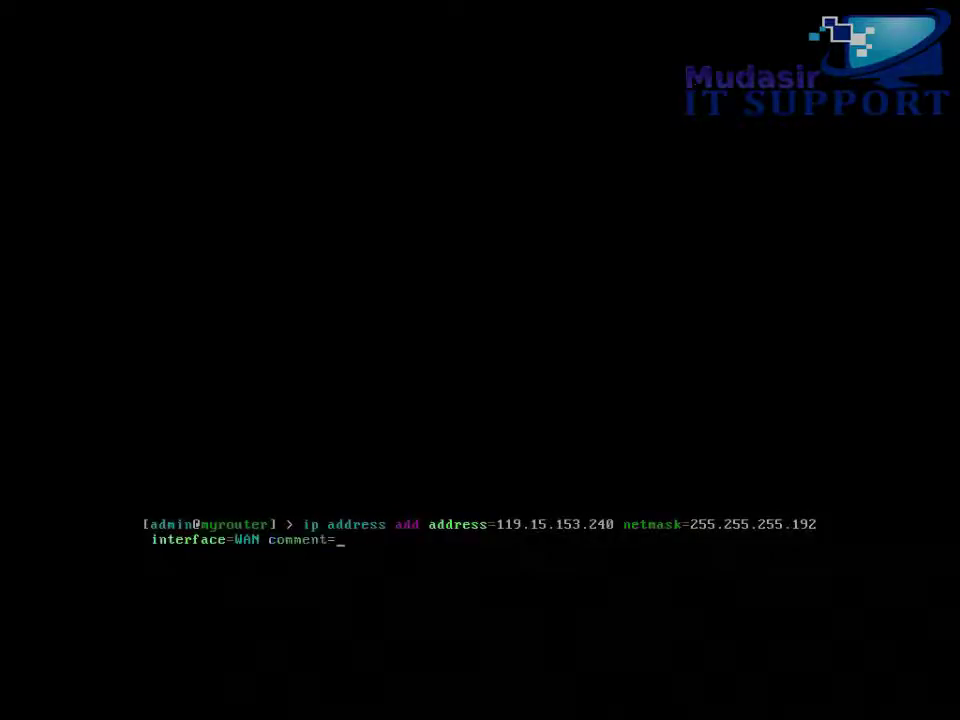
type("\"\"")
type("IP ")
type("to The")
type(" WAN")
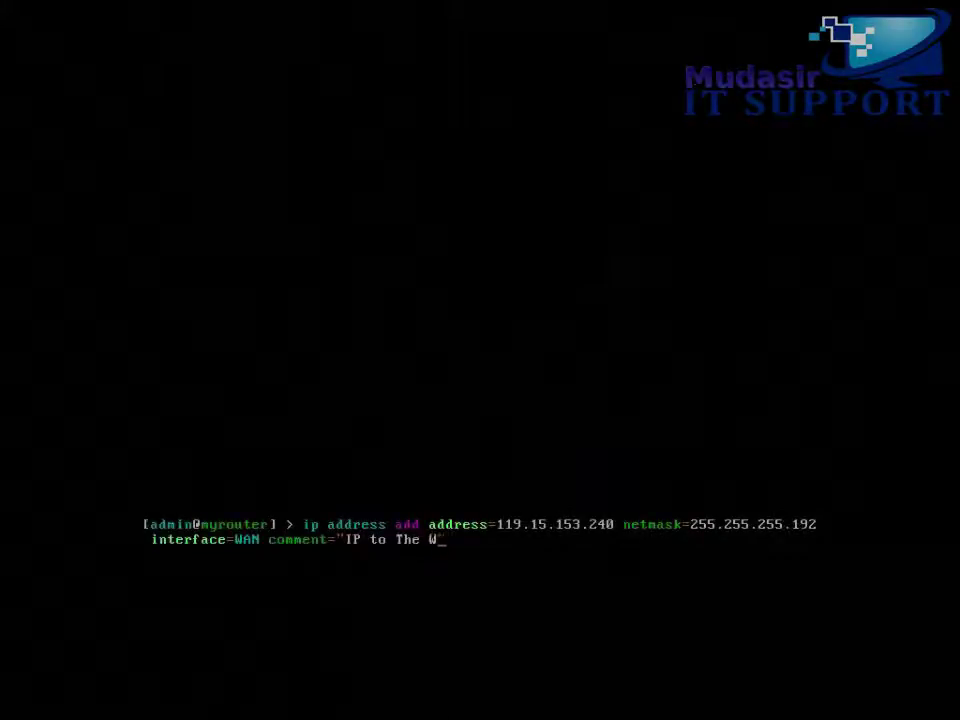
key("Left")
key("Left")
key("Left")
key("Left")
key("Left")
key("Left")
key("BackSpace")
type("t")
key("Return")
key("Return")
key("Return")
key("Return")
key("Return")
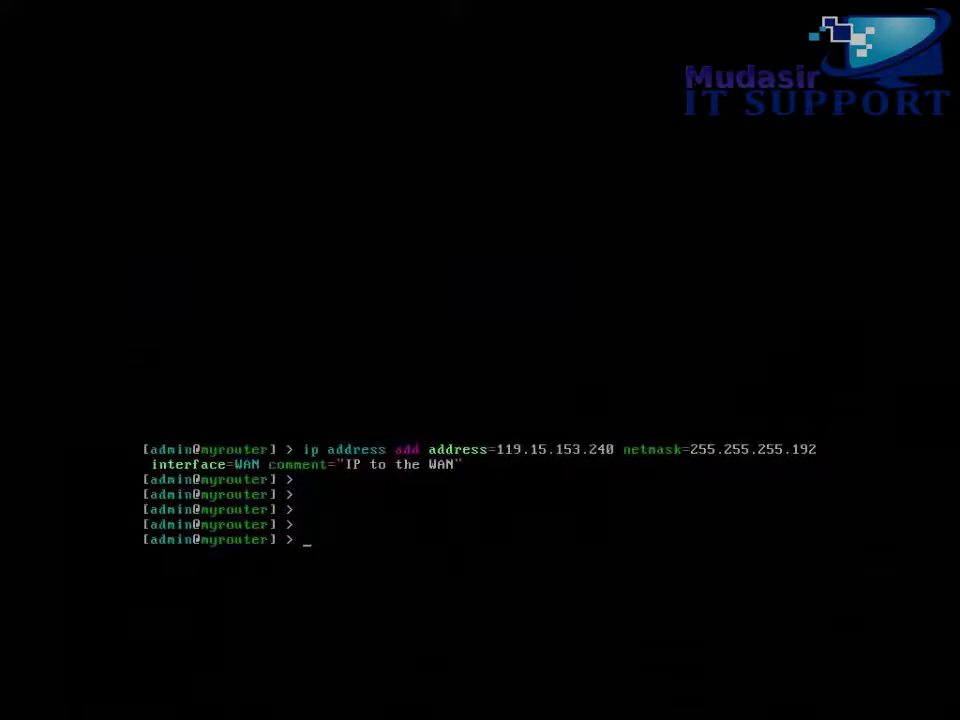
Add a default route via 119.15.153.193 and set DNS server 8.8.8.8 with remote requests allowed
type("ip route add gateway=119")
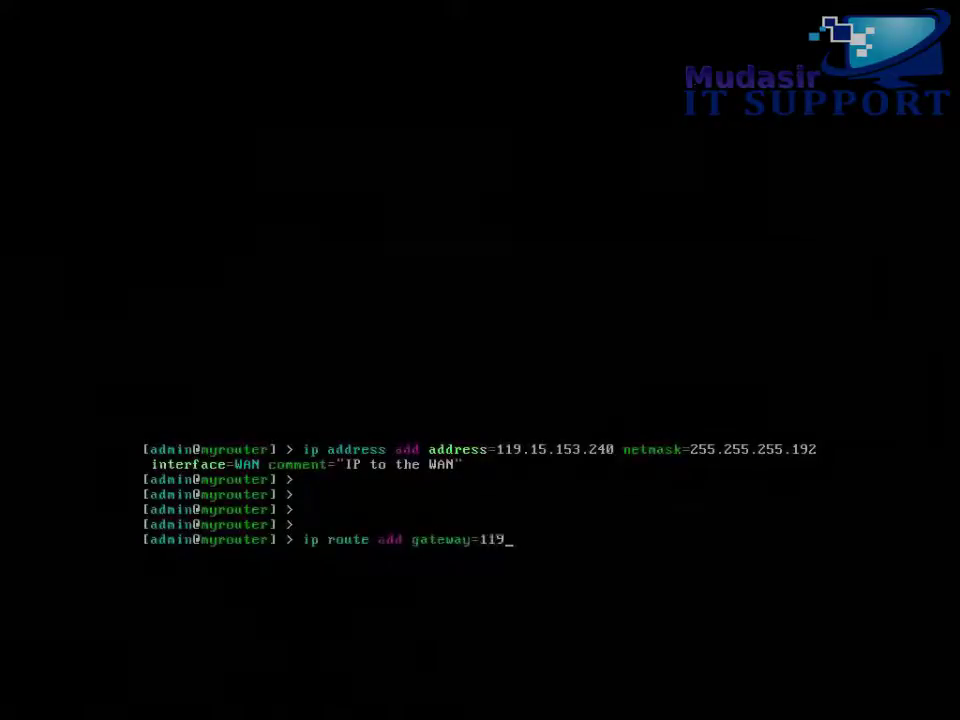
type(".15.153.193")
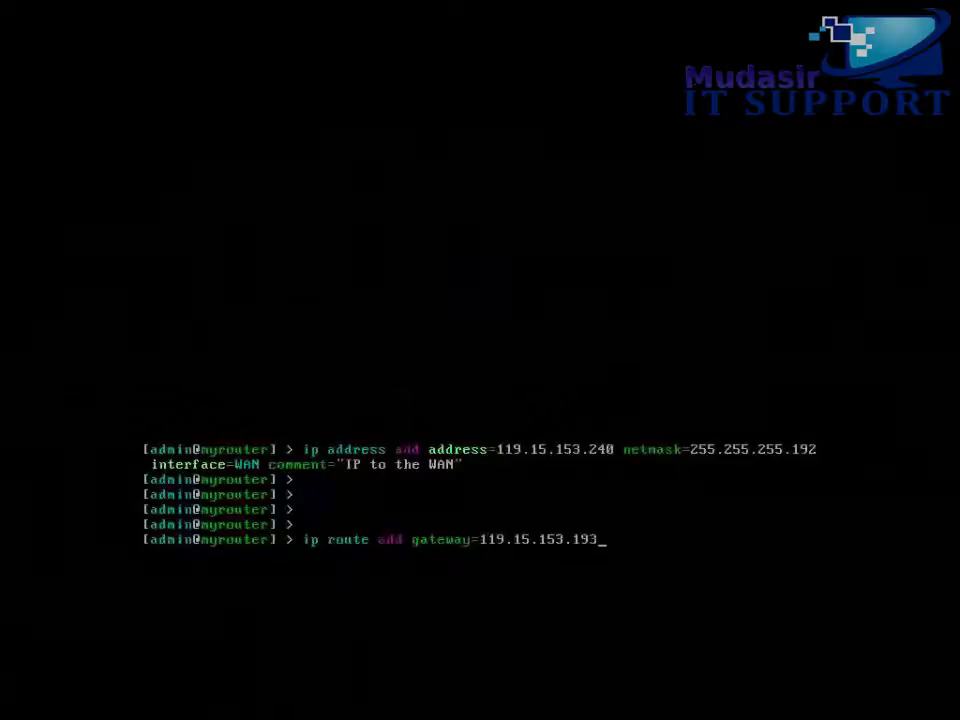
key("Return")
key("Return")
key("Return")
key("Return")
key("Return")
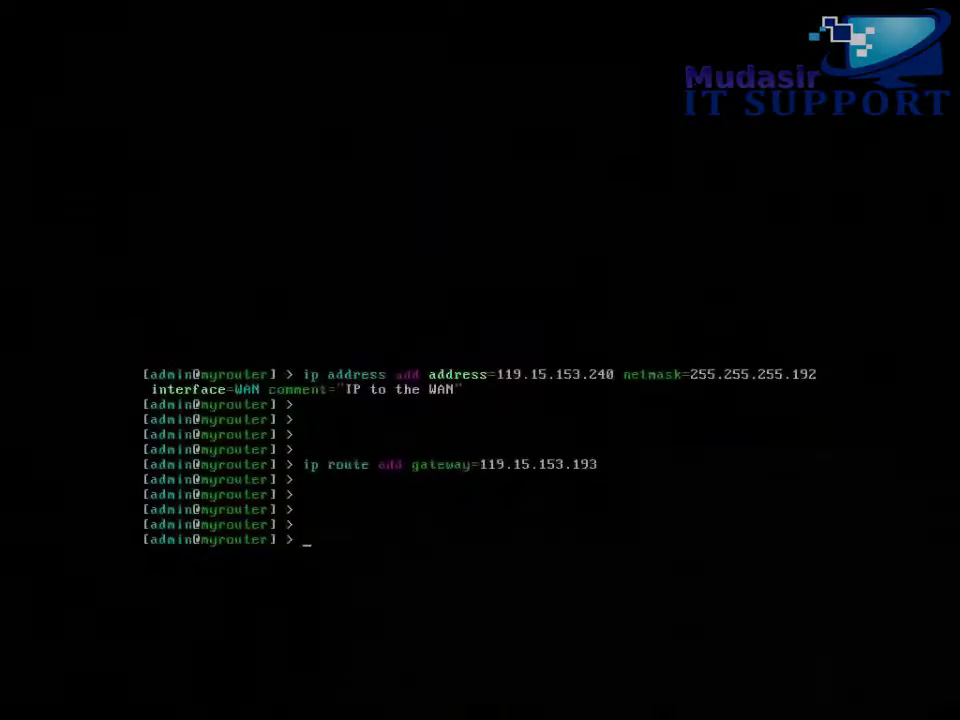
type("ip dns set se")
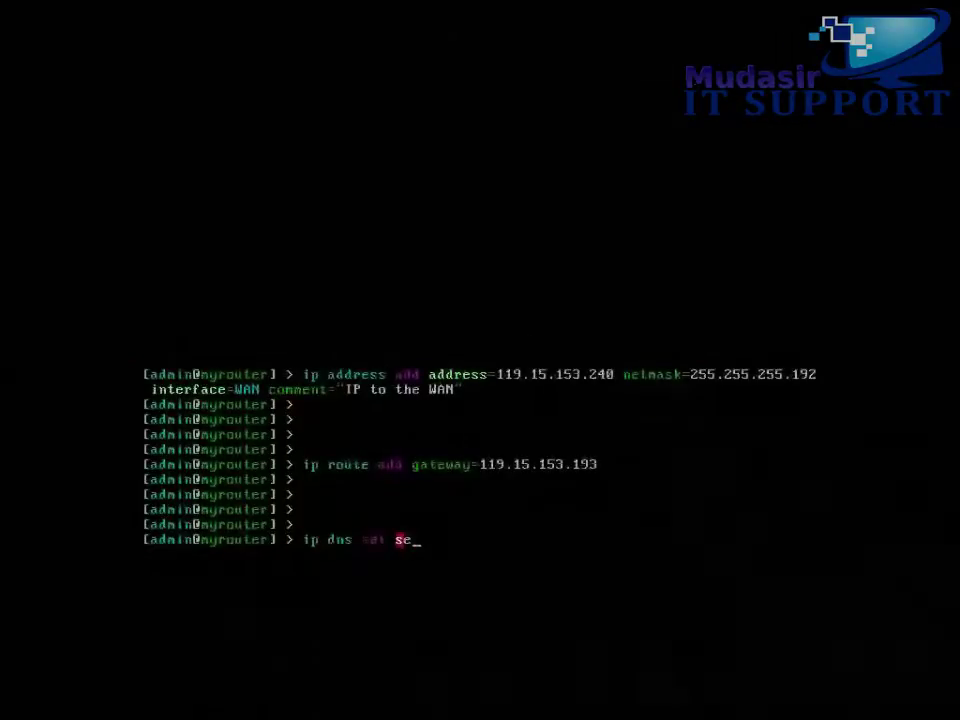
type("rvers=8.8.8.8")
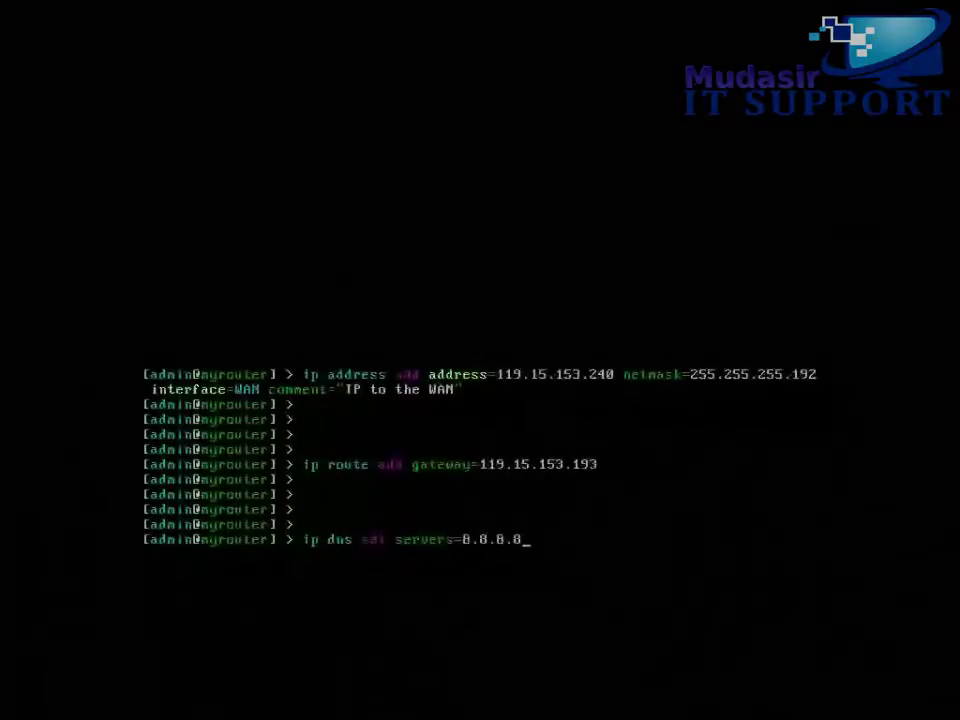
type(" allow-remote-requests=")
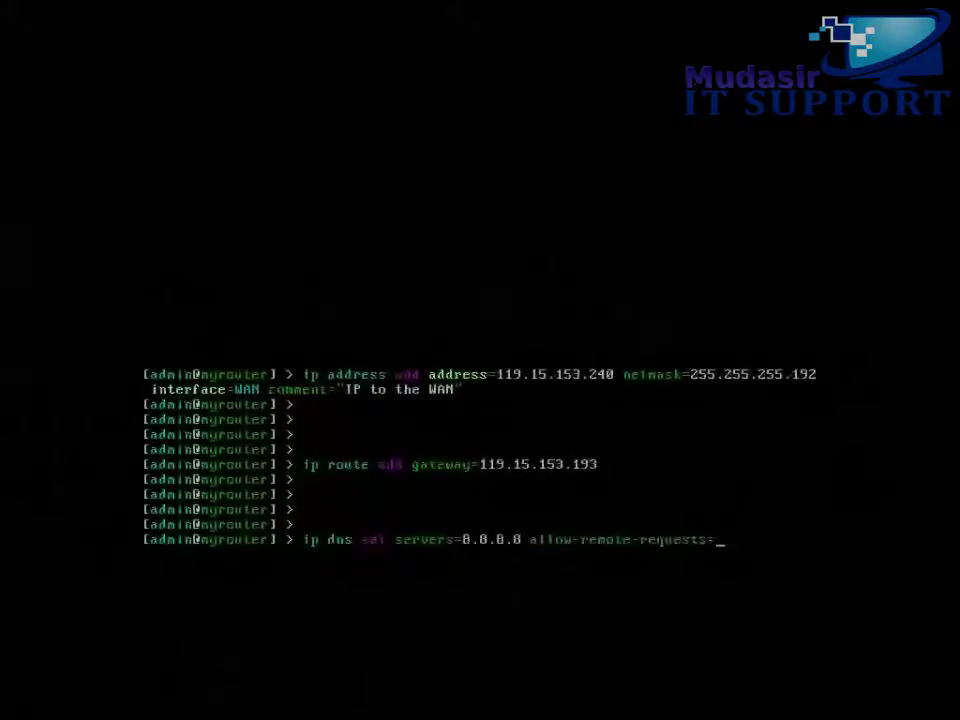
type("yes")
key("Return")
key("Return")
key("Return")
key("Return")
key("Return")
key("Return")
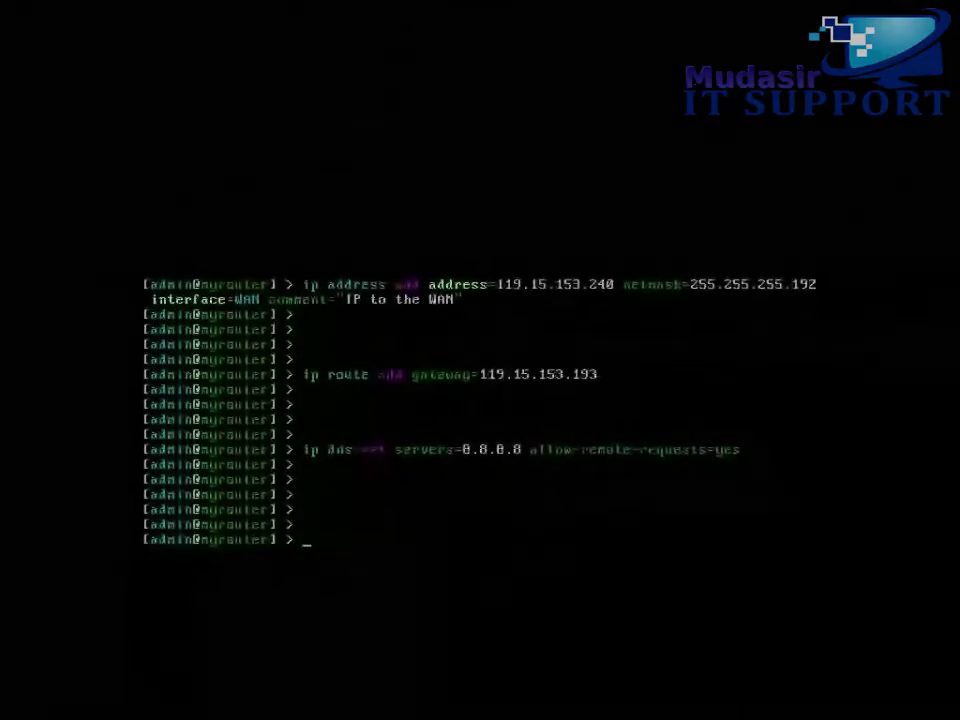
Print the DNS settings to confirm server 8.8.8.8
type("ip dns print")
key("Return")
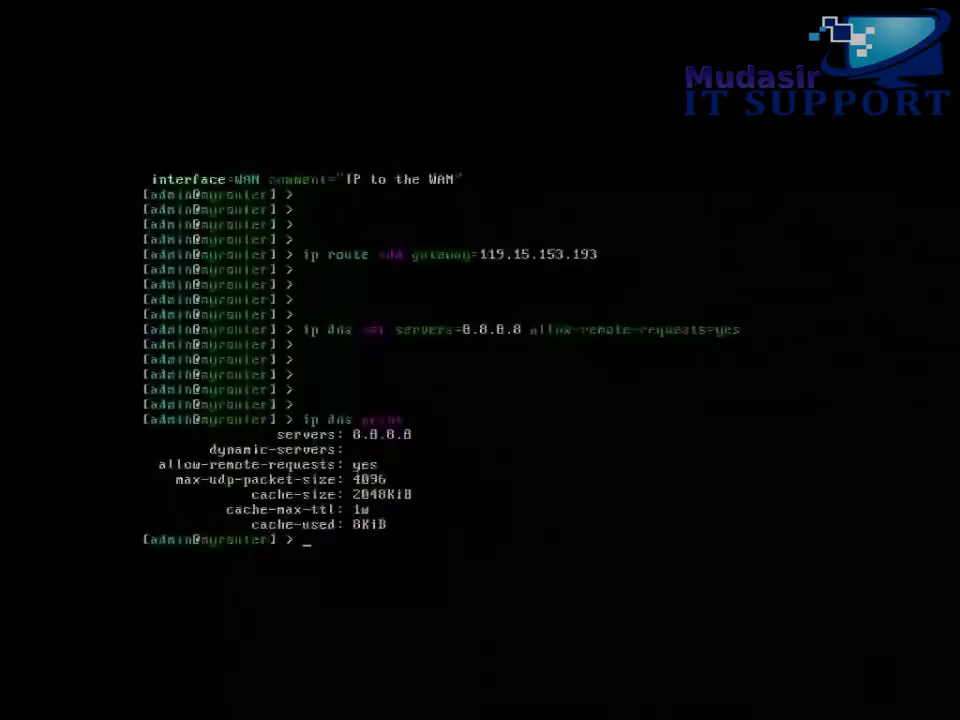
key("Return")
key("Return")
key("Up")
key("Return")
key("Return")
key("Return")
key("Return")
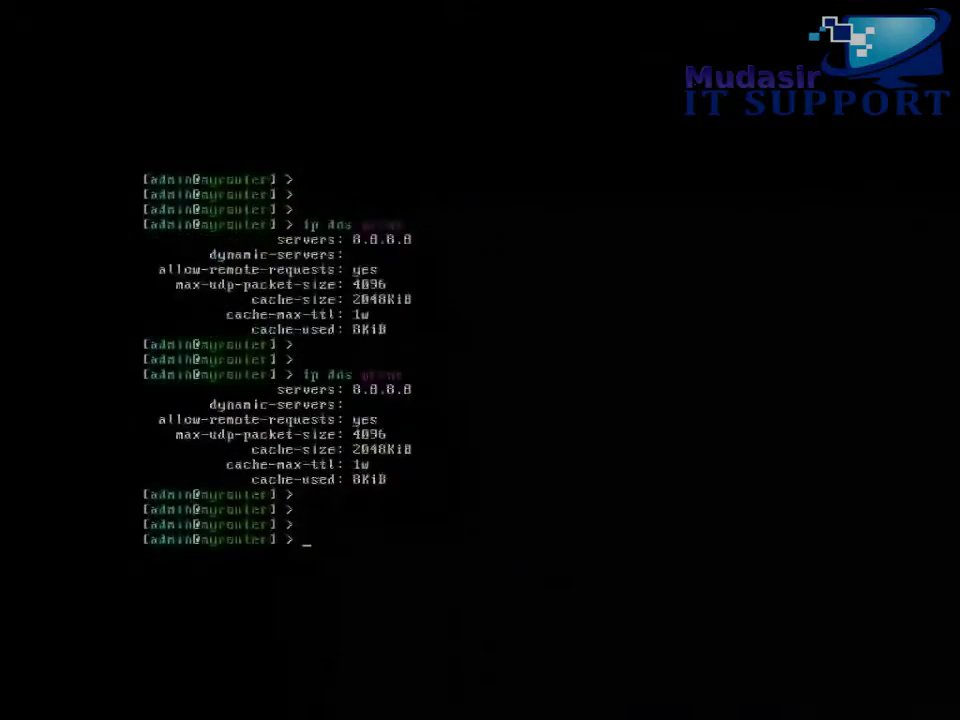
Ping yahoo.com and stop it after 4 of 4 replies with 0% packet loss
type("ping yahoo.com")
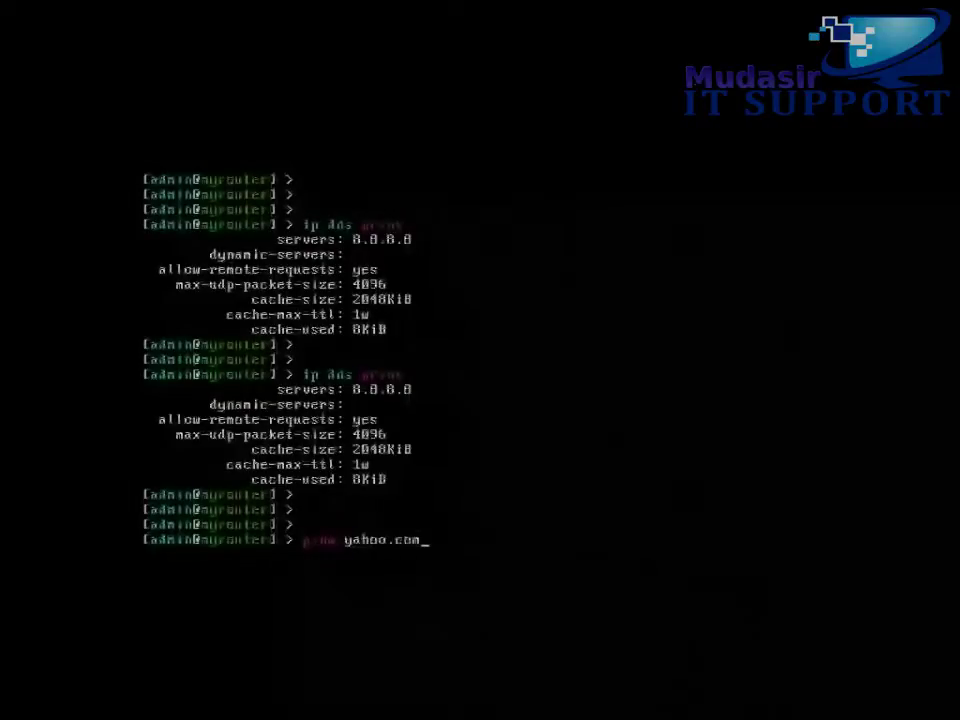
key("Return")
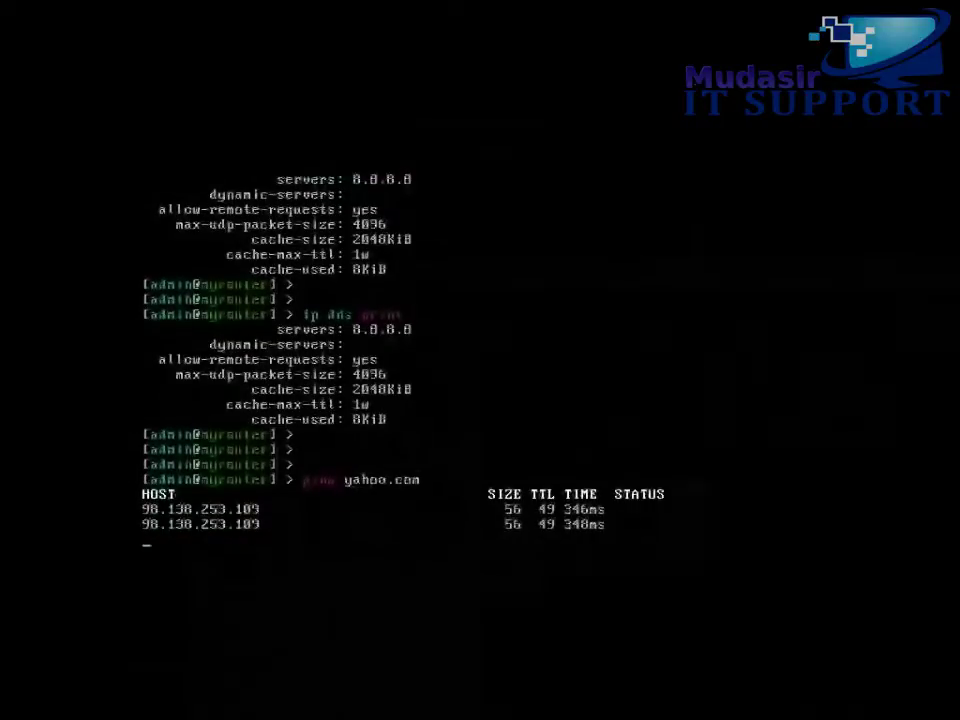
key("ctrl+c")
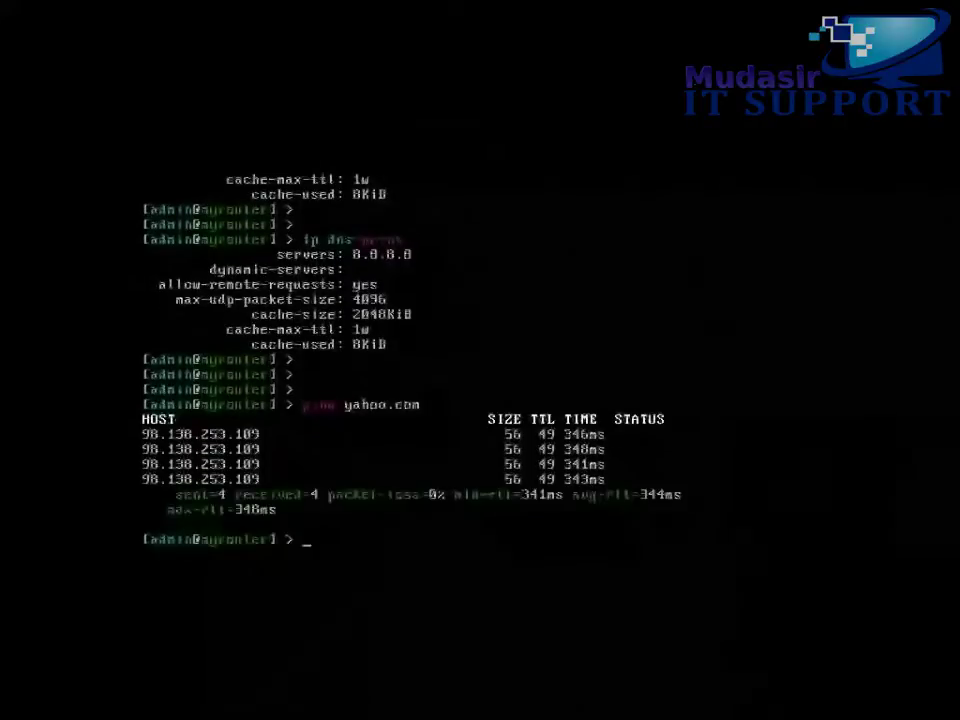
key("Return")
key("Return")
key("Return")
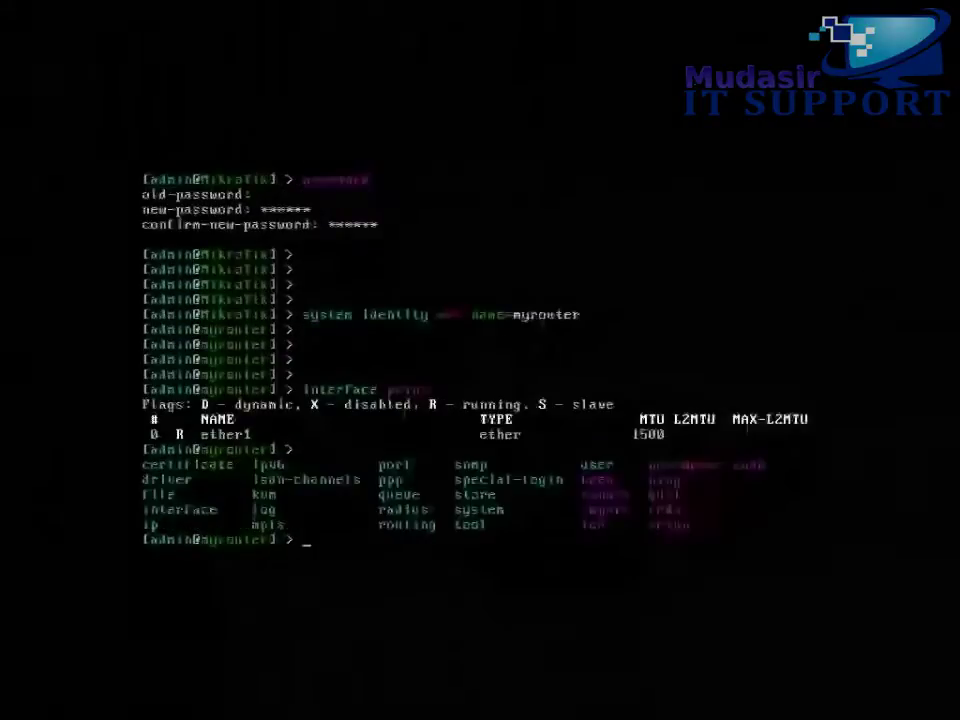
type("system shutdown")
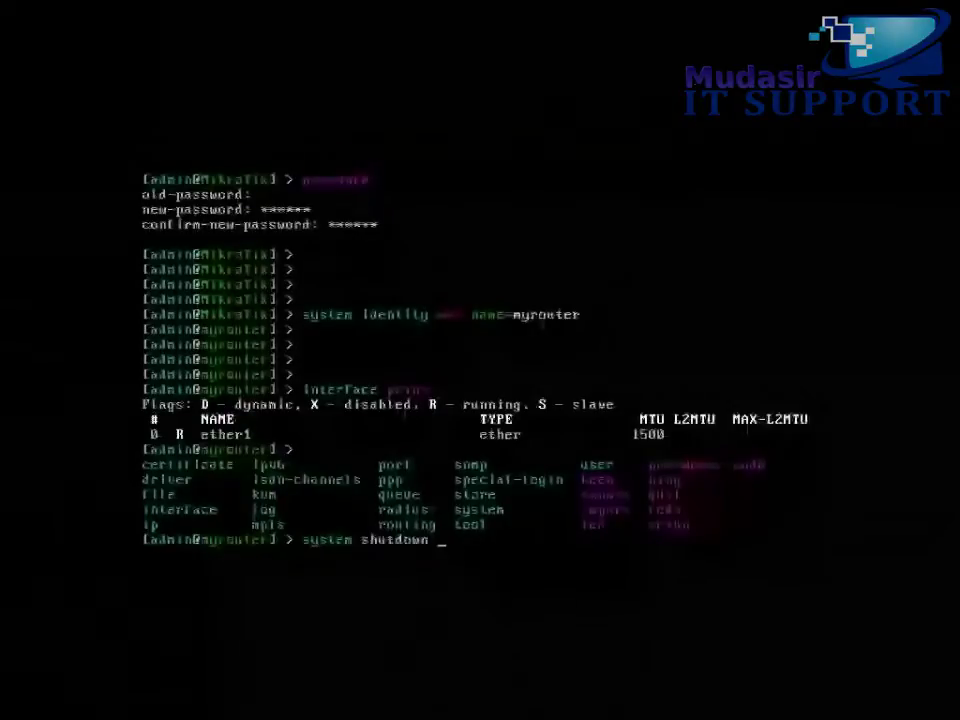